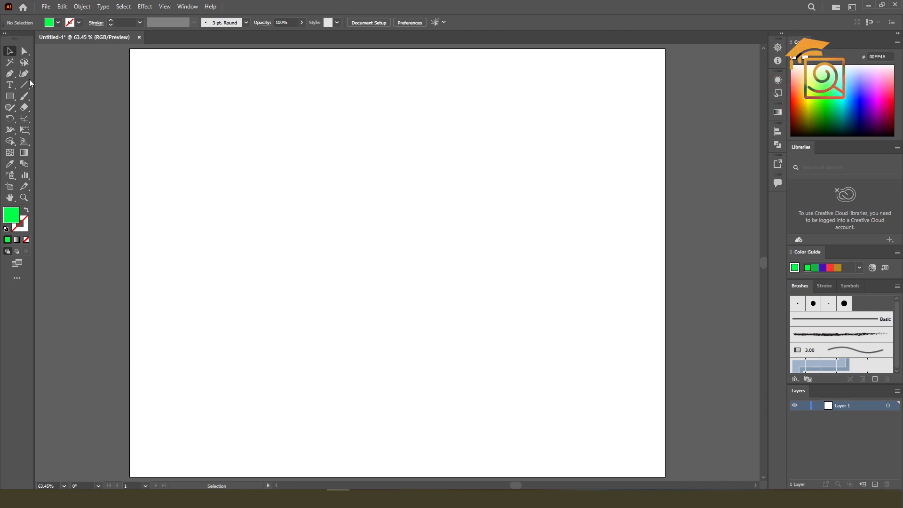
Draw a closed four-anchor curved shape with the Pen Tool on the upper-left artboard
click(11, 74)
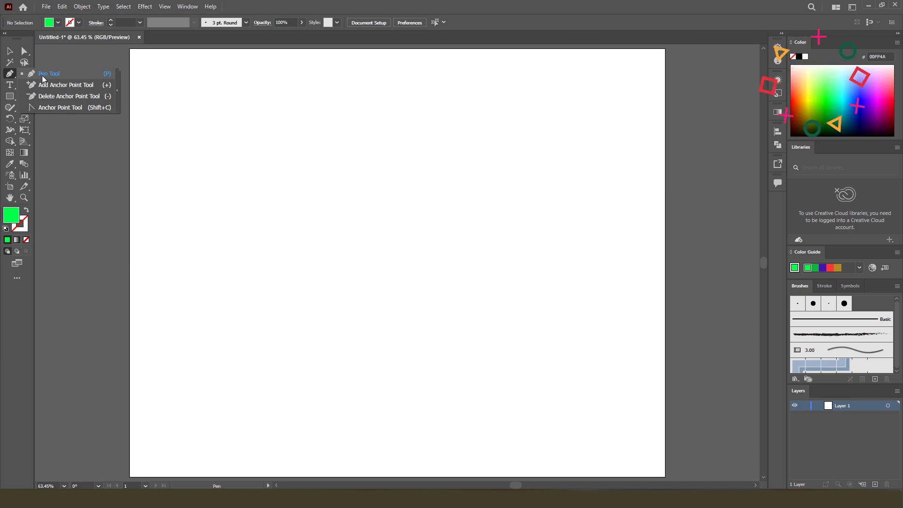
click(43, 75)
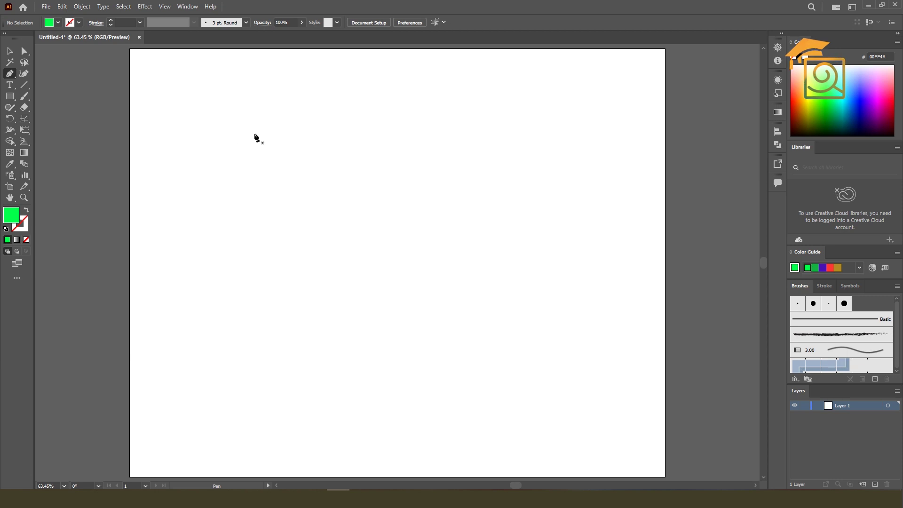
drag(278, 143, 307, 137)
drag(397, 159, 414, 205)
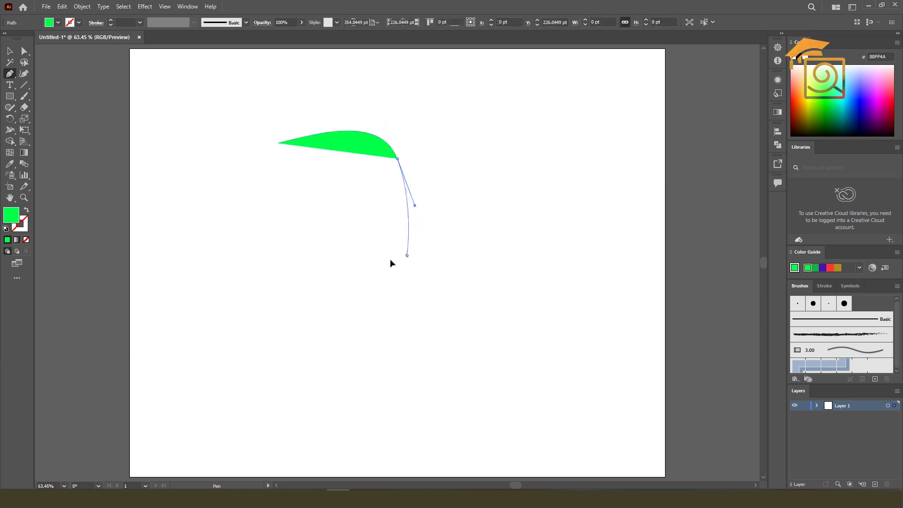
drag(406, 254, 333, 259)
drag(250, 215, 269, 182)
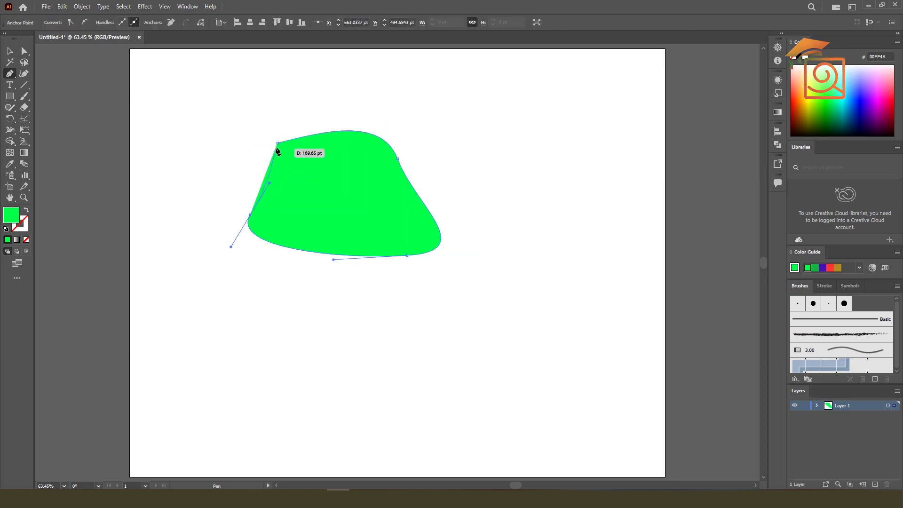
click(278, 143)
Nudge the green practice shape slightly right, then delete it
key(v)
drag(332, 182, 345, 182)
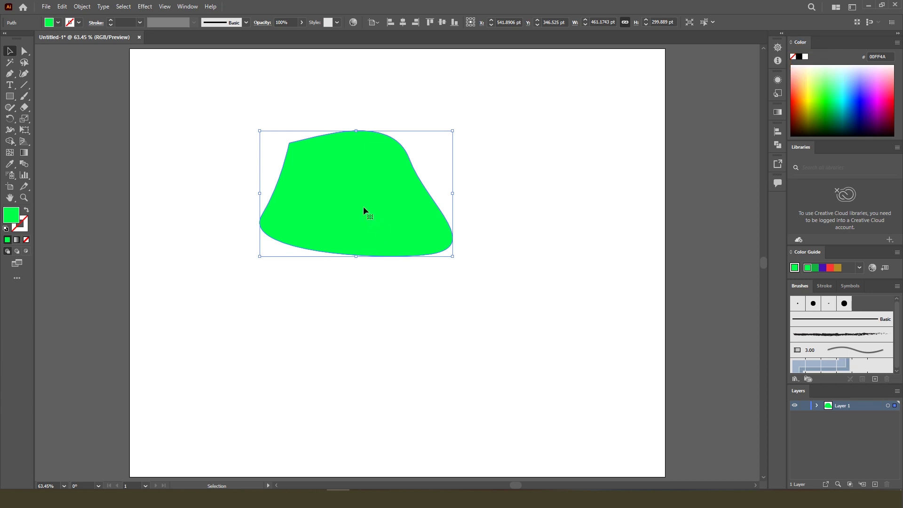
key(Delete)
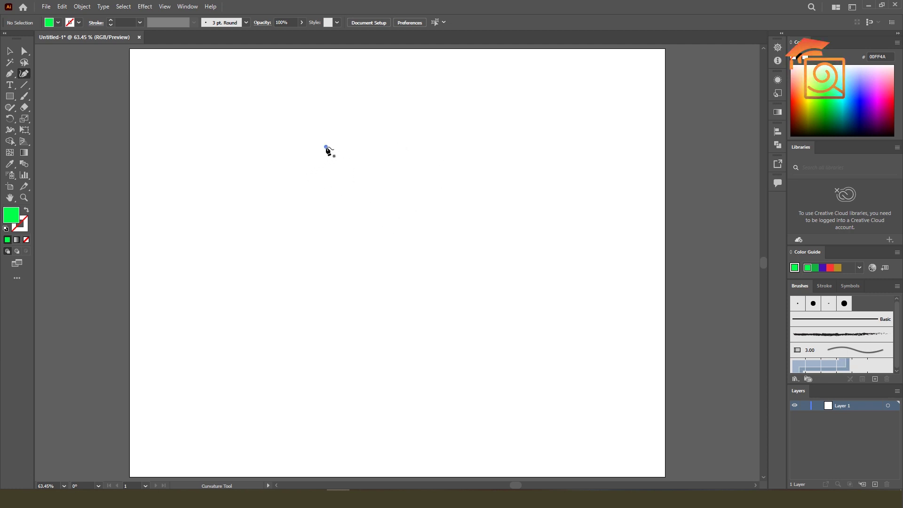
Draw a closed circle from four Curvature Tool points
click(326, 147)
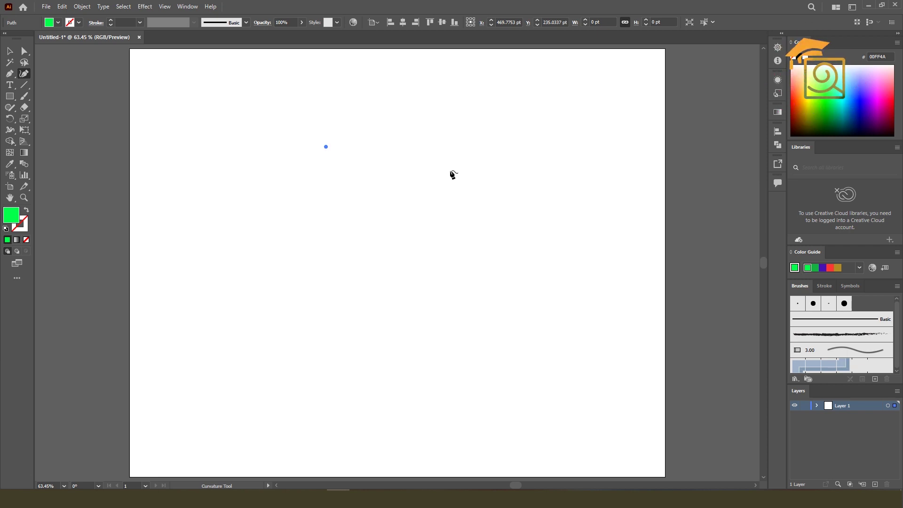
click(450, 171)
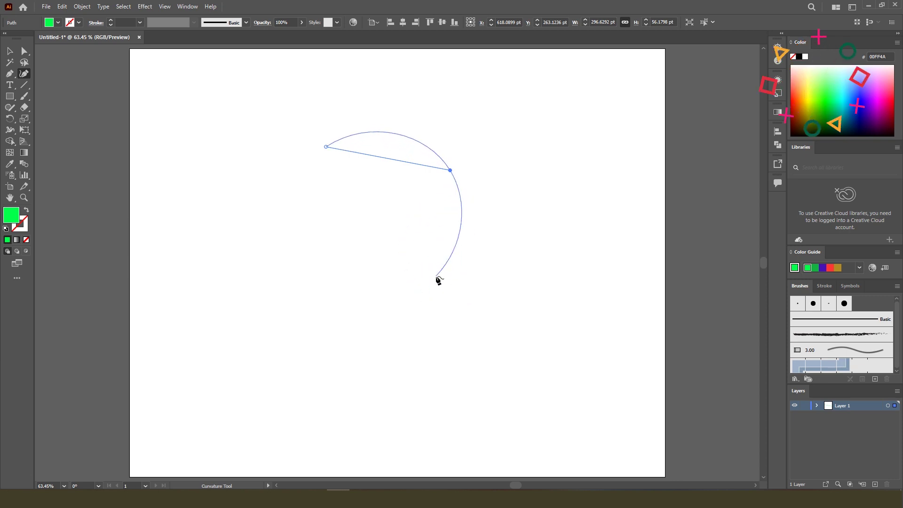
click(436, 277)
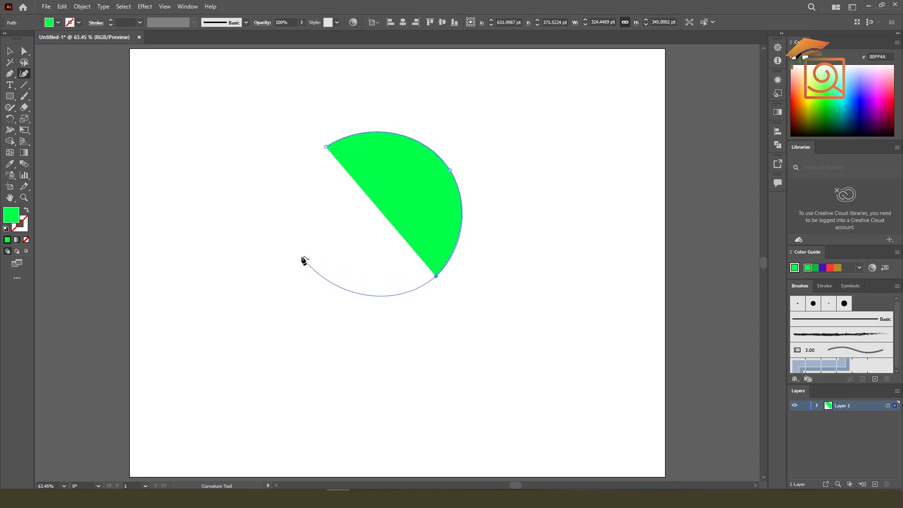
click(301, 256)
click(326, 147)
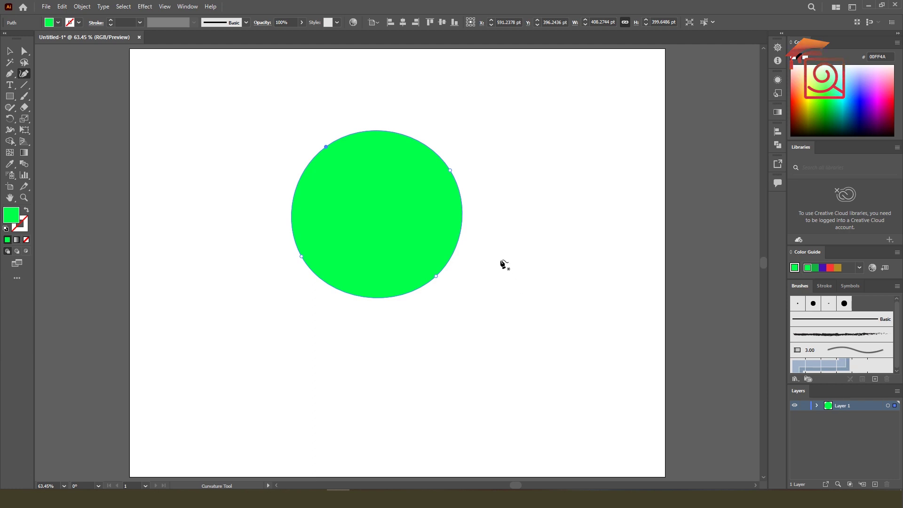
scroll(503, 263, up, 1)
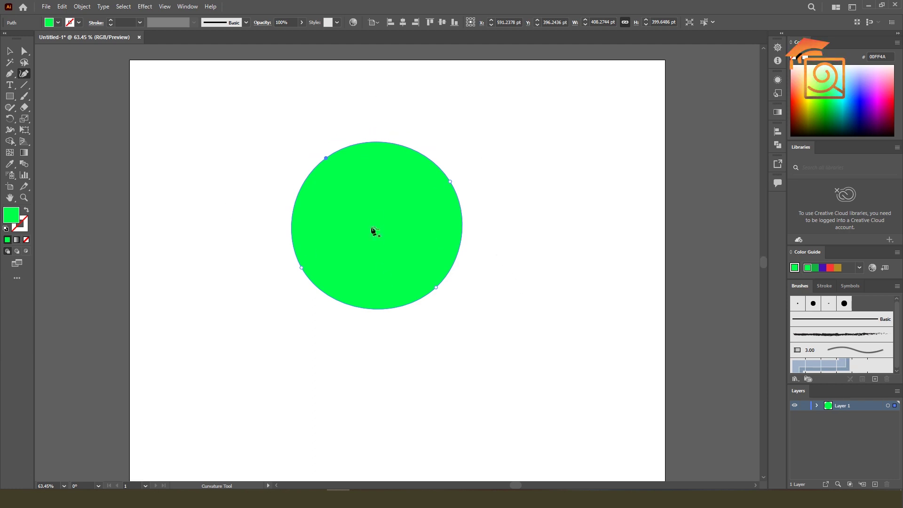
Move the green circle to the artboard's upper left and resume the Curvature Tool
key(v)
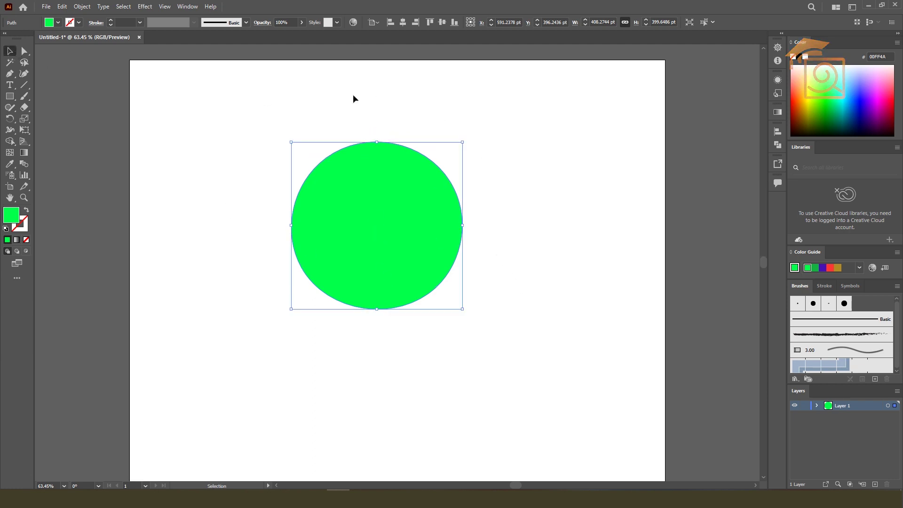
click(260, 97)
drag(398, 207, 257, 156)
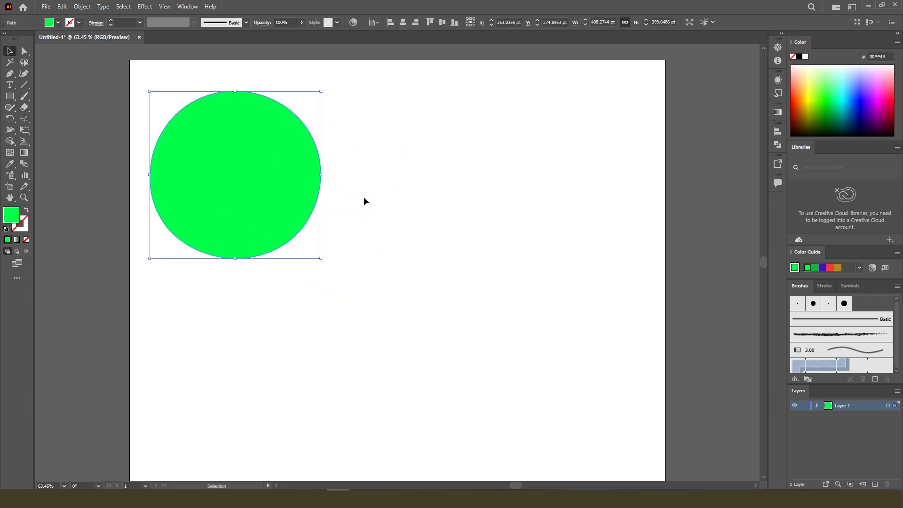
key(shift+grave)
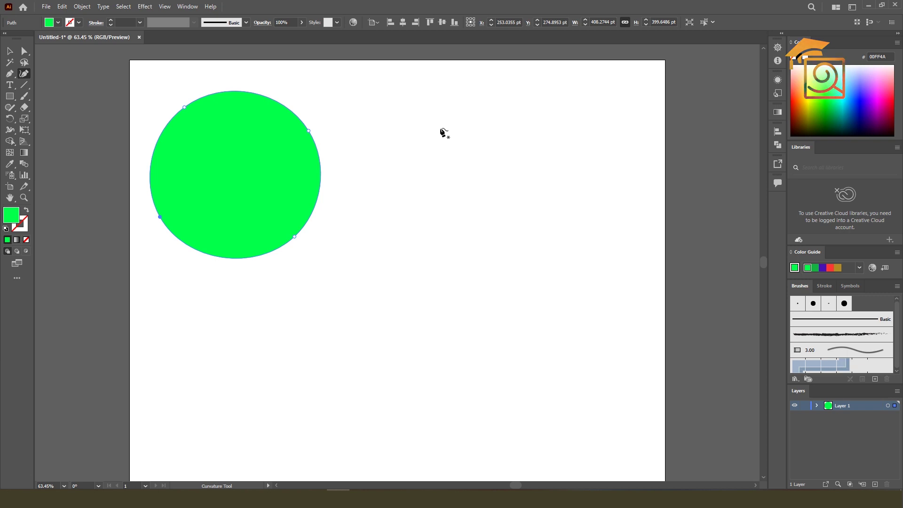
Draw a closed three-point triangle right of the circle, converting the right and top points to sharp corners
click(427, 117)
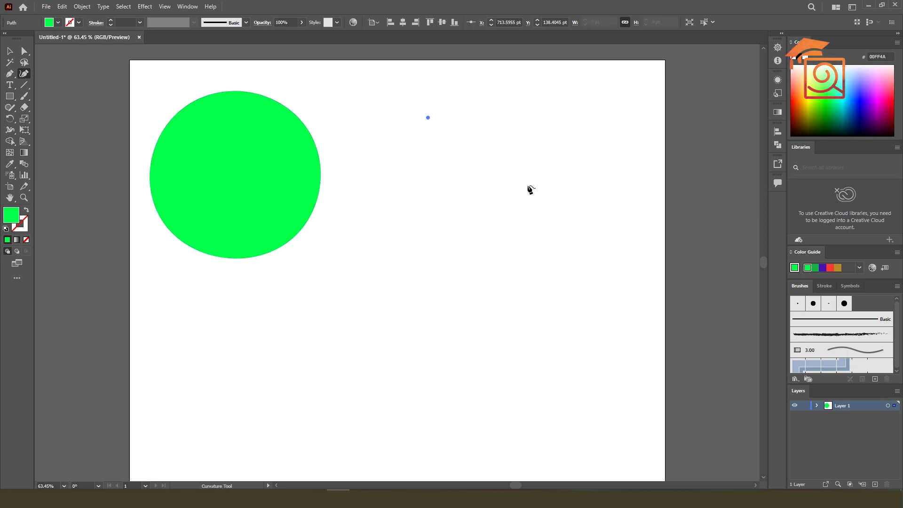
click(528, 185)
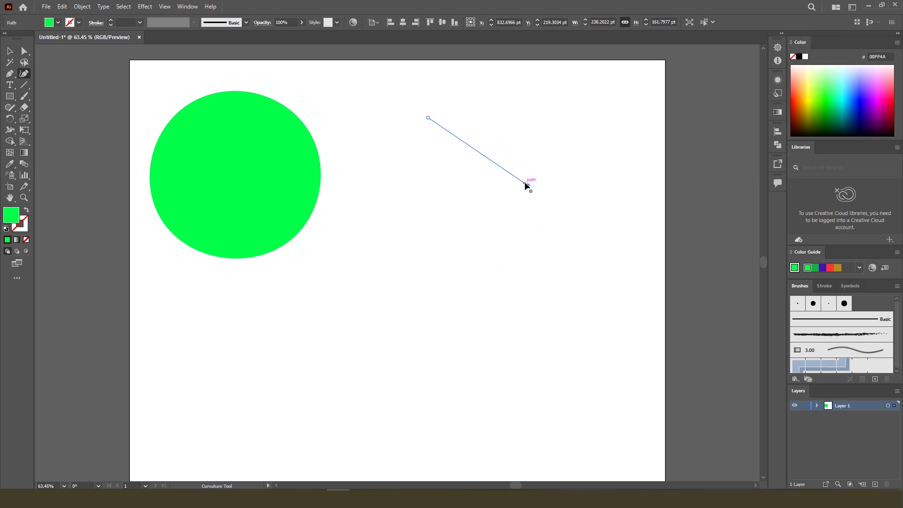
click(513, 271)
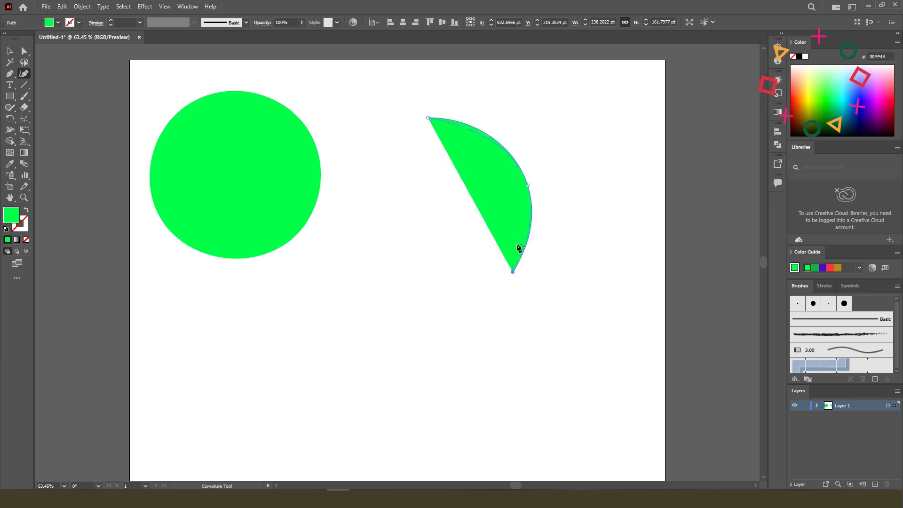
double_click(527, 185)
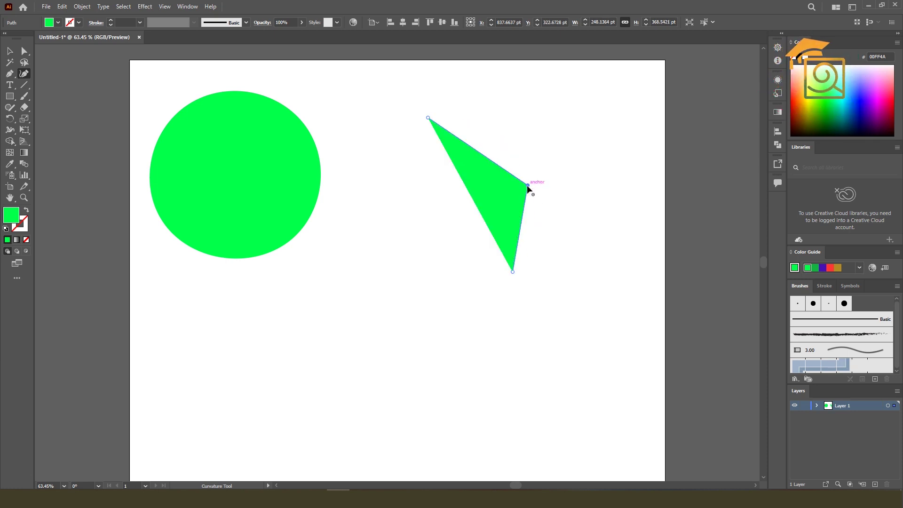
key(Escape)
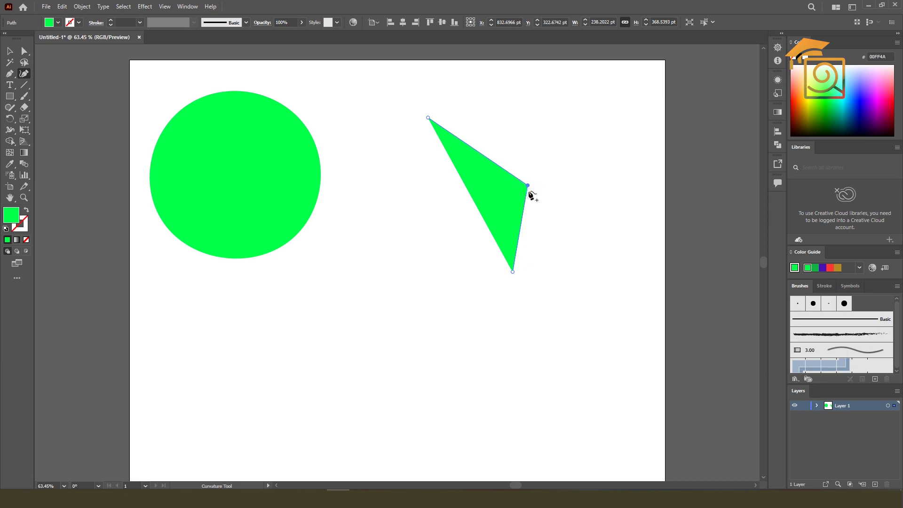
click(513, 272)
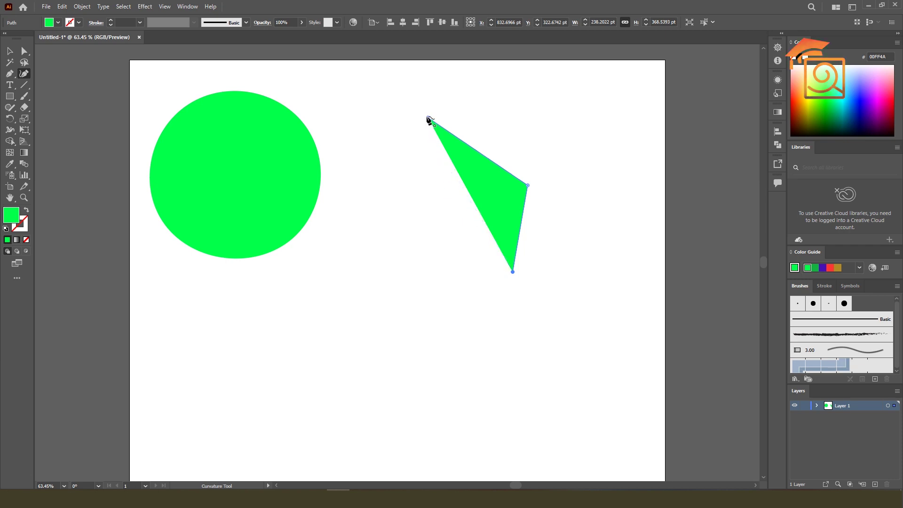
click(428, 117)
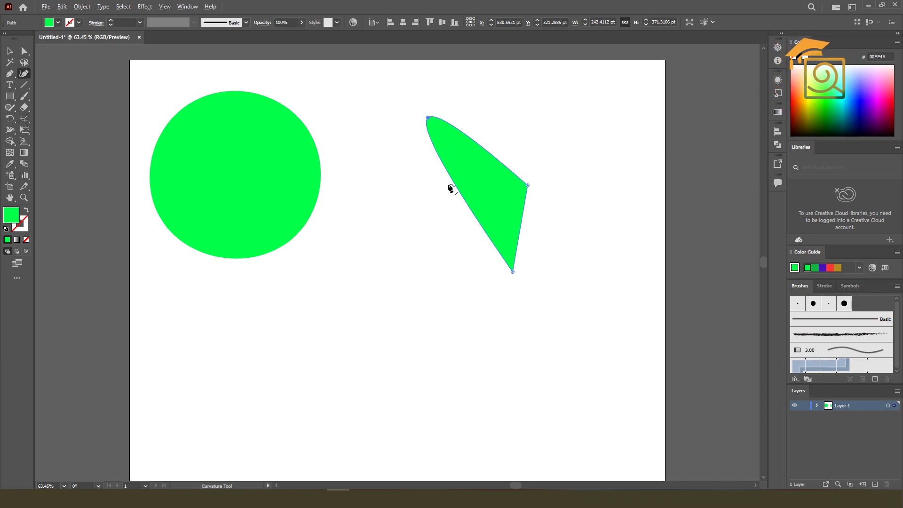
double_click(428, 118)
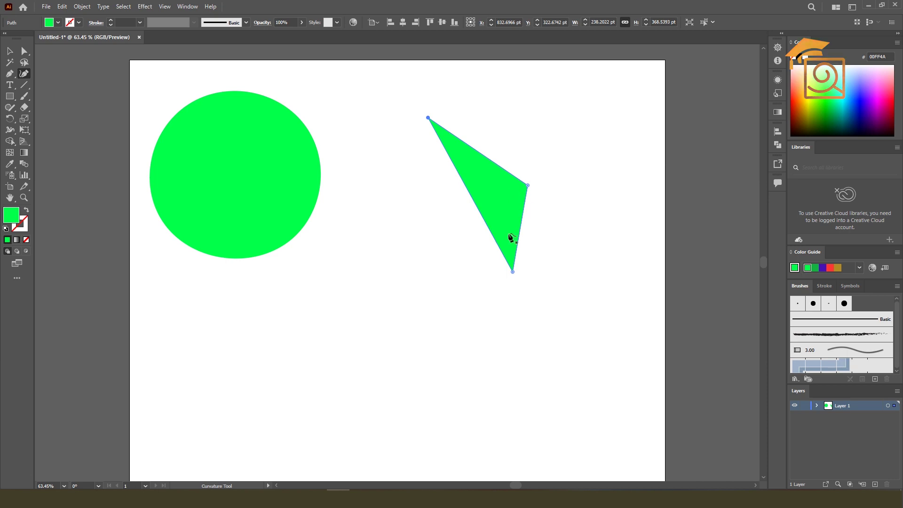
Curve the triangle's upper and left edges outward and bulge it toward the lower right
click(479, 152)
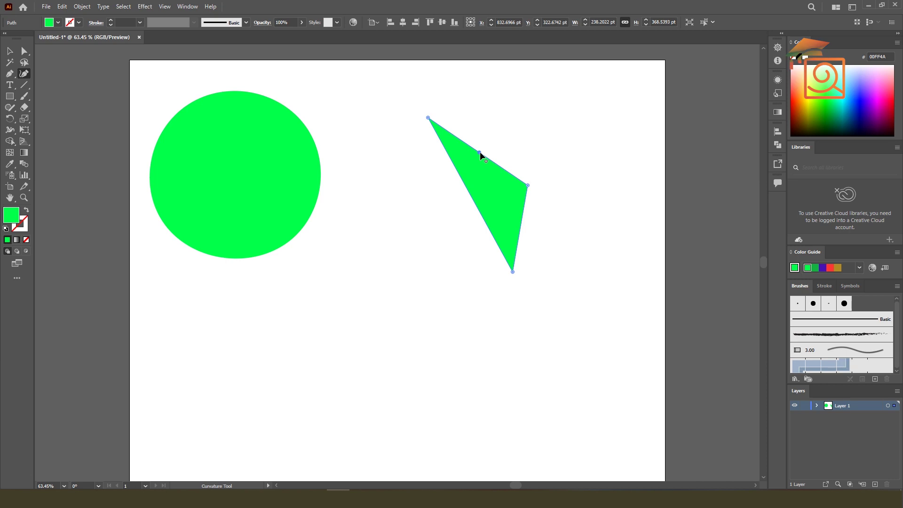
mouse_move(479, 153)
mouse_down()
mouse_move(506, 116)
mouse_move(500, 125)
mouse_up()
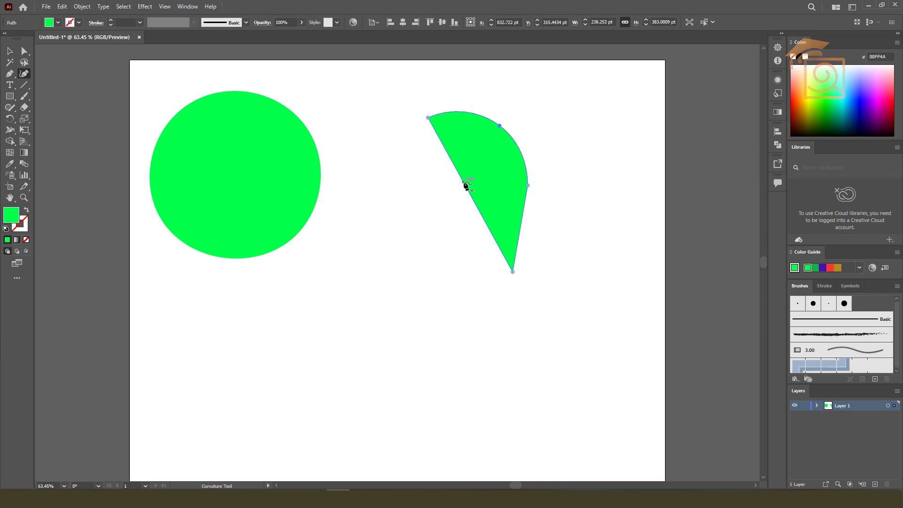
drag(464, 184, 428, 217)
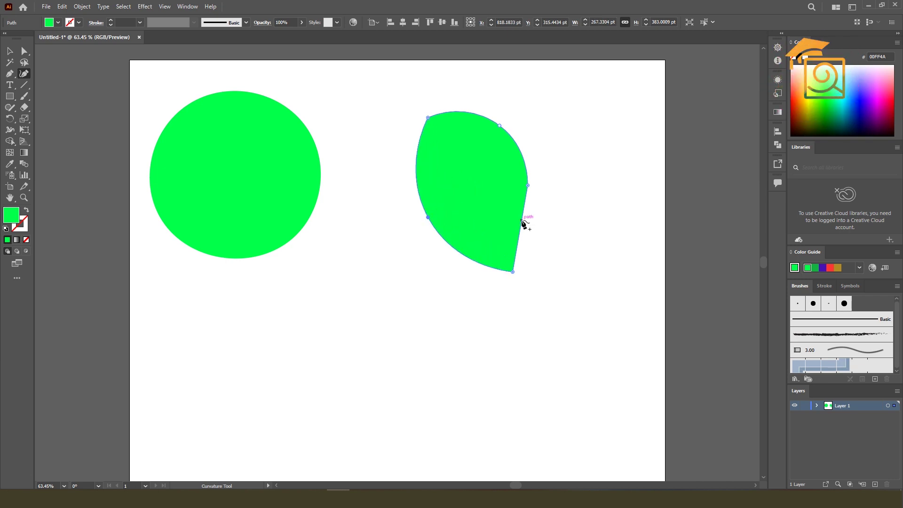
mouse_move(523, 220)
mouse_down()
mouse_move(626, 256)
mouse_move(628, 247)
mouse_up()
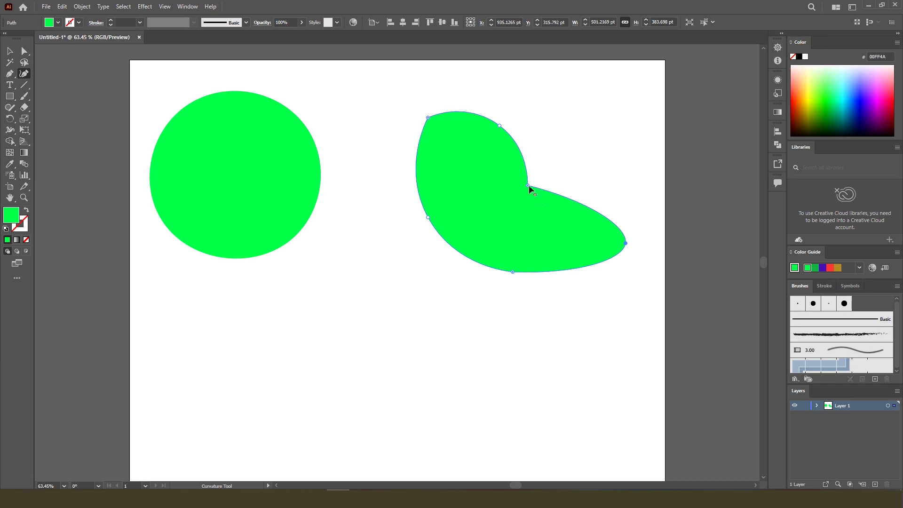
Sharpen the far-right corner, round the right edge into a second lobe, and scoop the bottom inward
click(428, 118)
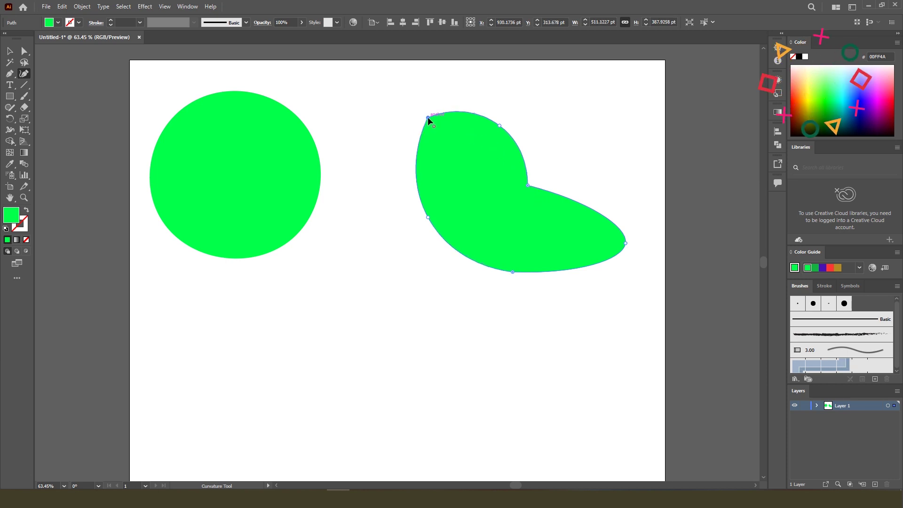
double_click(625, 243)
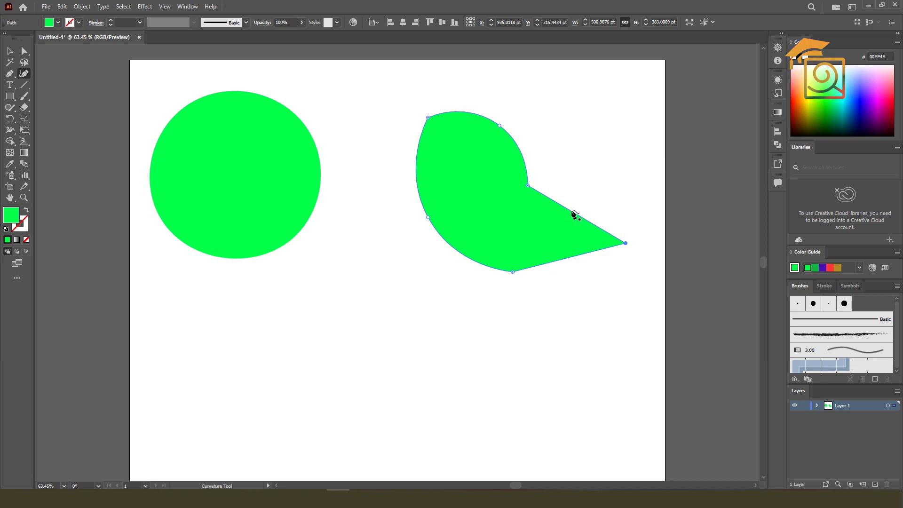
drag(571, 211, 602, 146)
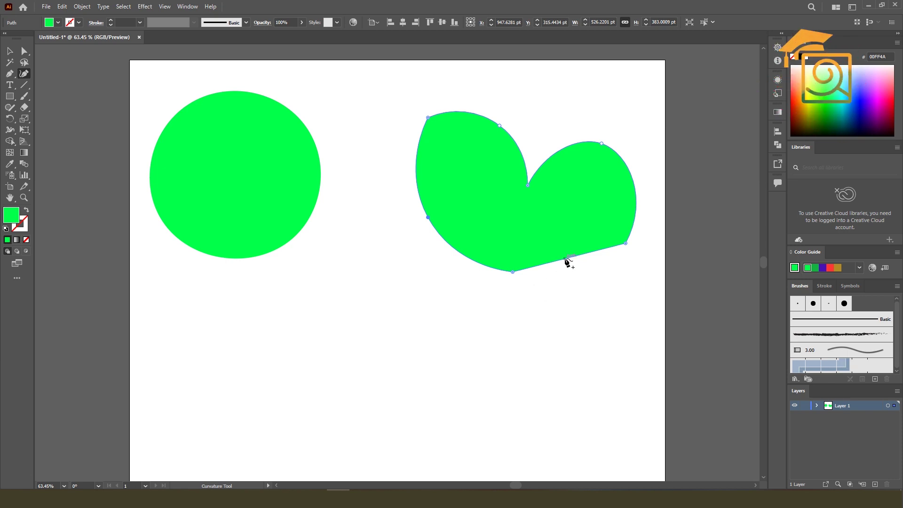
mouse_move(566, 261)
mouse_down()
mouse_move(580, 281)
mouse_move(556, 216)
mouse_up()
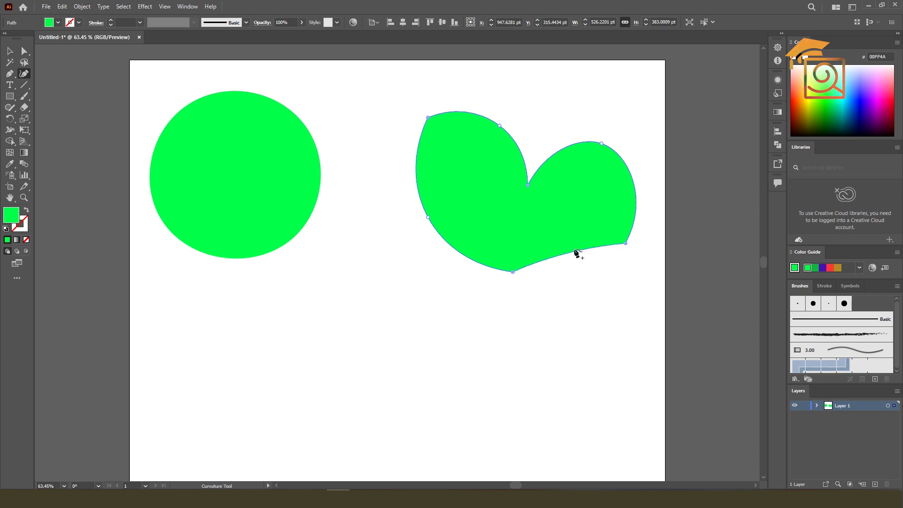
mouse_move(554, 214)
mouse_down()
mouse_move(603, 325)
mouse_move(541, 216)
mouse_up()
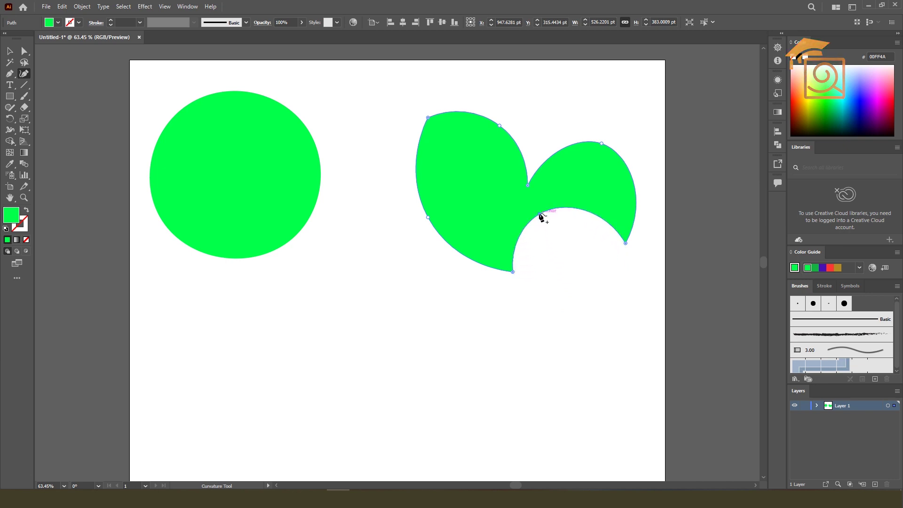
click(9, 50)
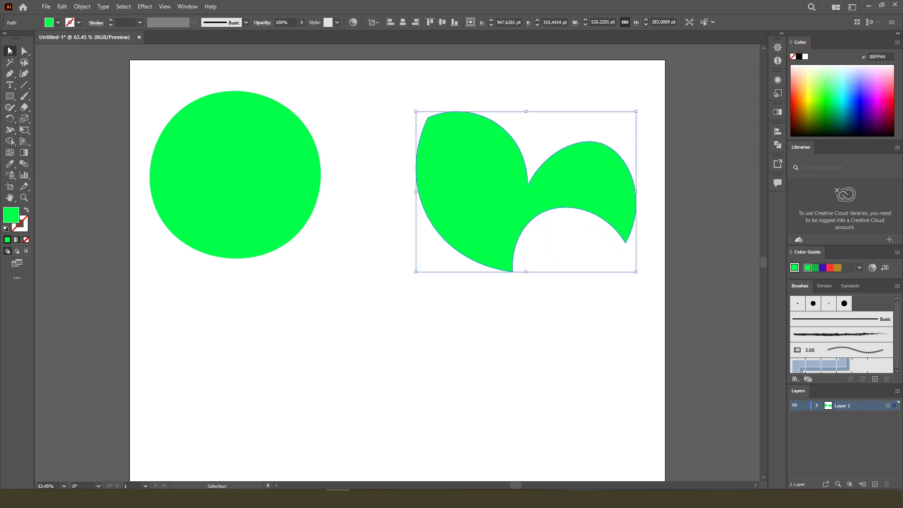
Marquee-select both green shapes and delete them
click(216, 89)
drag(174, 75, 577, 258)
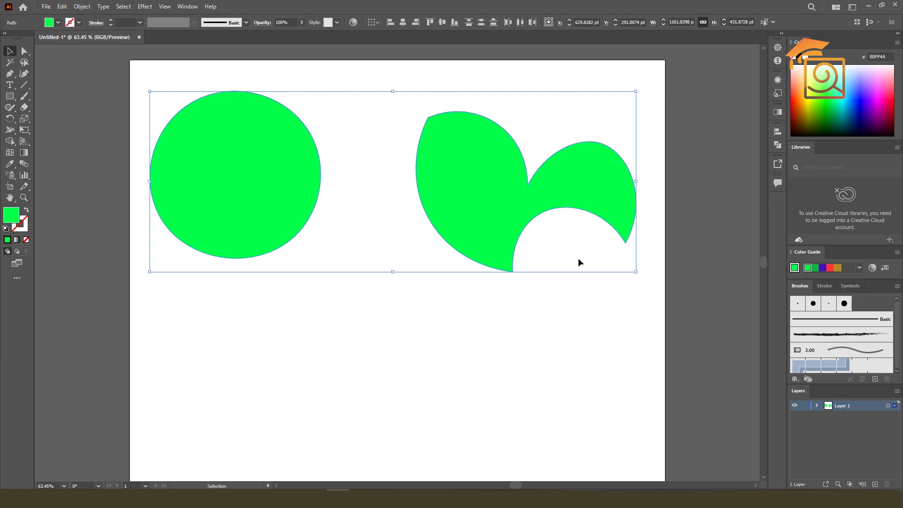
key(Delete)
Drag the red heart JPG from the Desktop folder onto the artboard
key(alt+Tab)
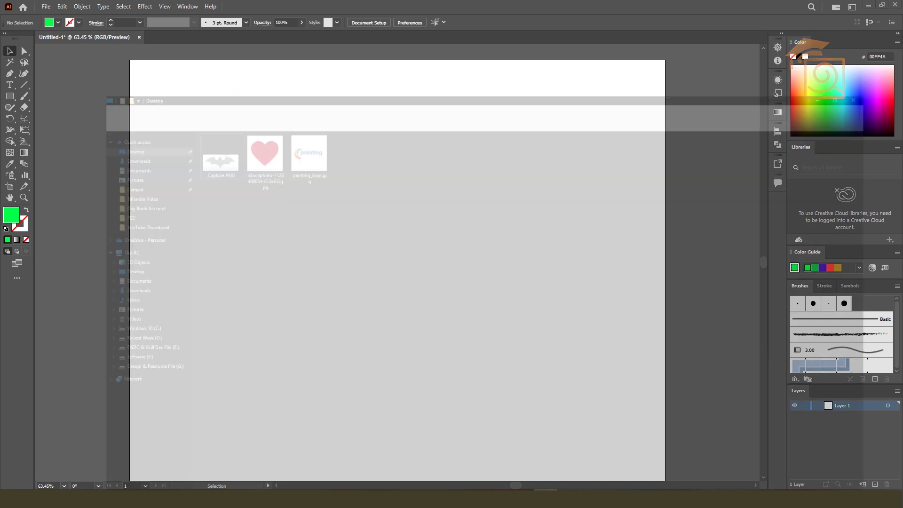
drag(190, 86, 451, 384)
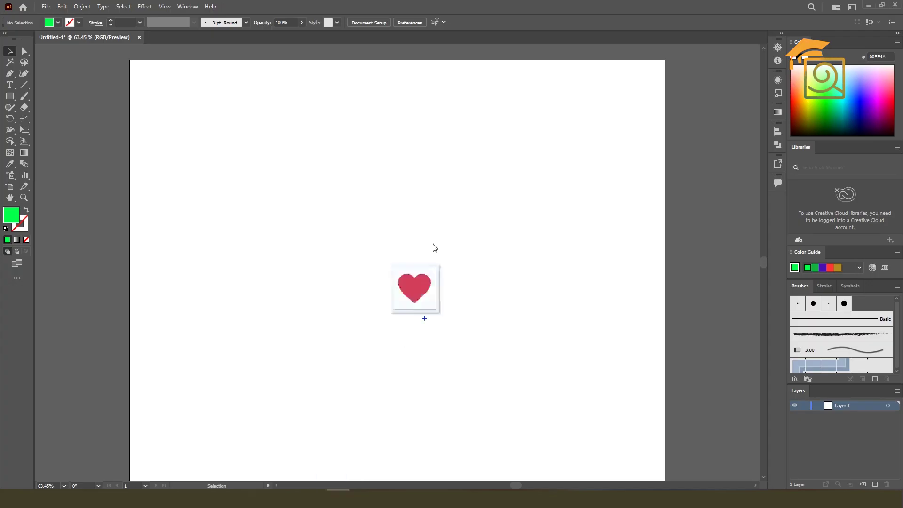
drag(452, 384, 431, 230)
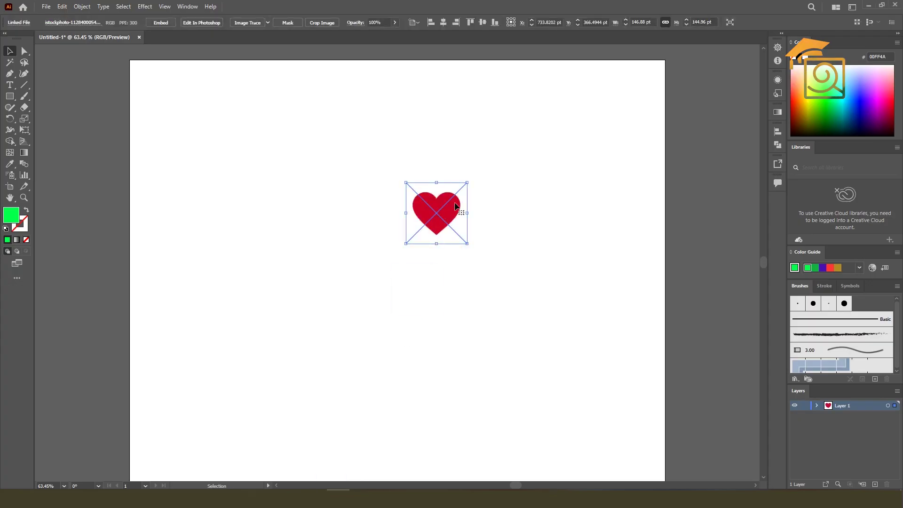
Scale the heart image up by its corner handle and lock it with Ctrl+2
drag(467, 182, 489, 243)
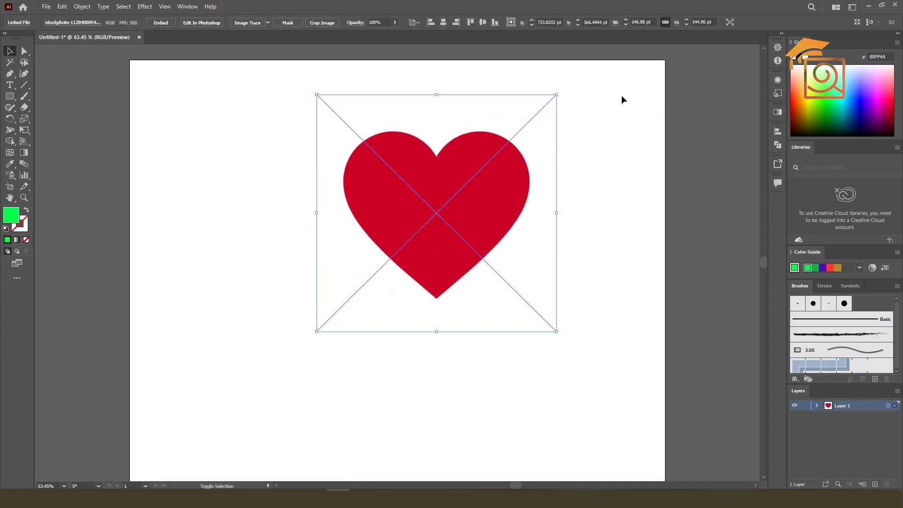
key(ctrl+2)
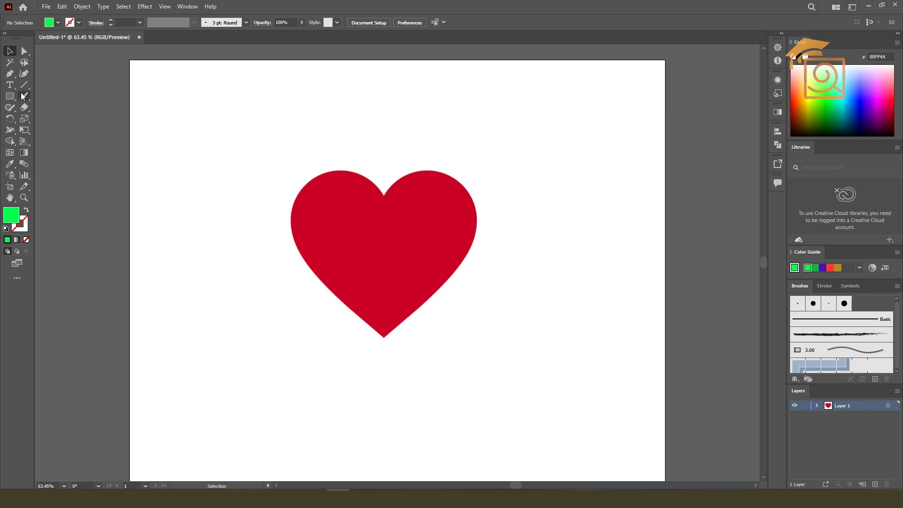
drag(9, 73, 41, 76)
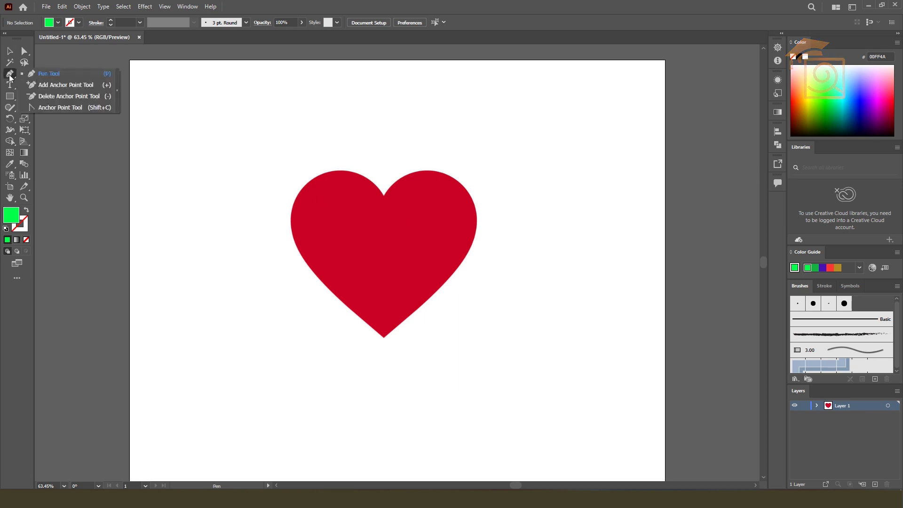
Start a Pen path at the heart's top notch with a smooth point on its right edge
click(45, 75)
click(384, 195)
drag(395, 182, 397, 180)
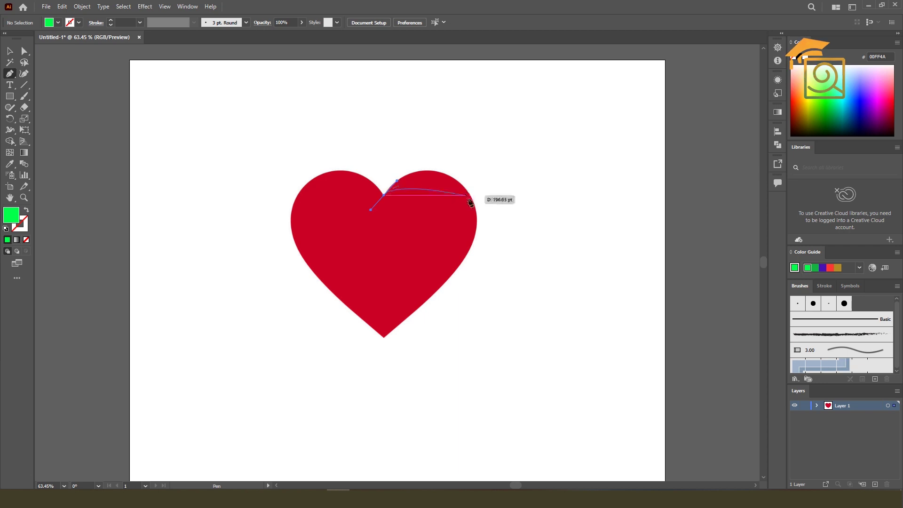
drag(476, 223, 476, 291)
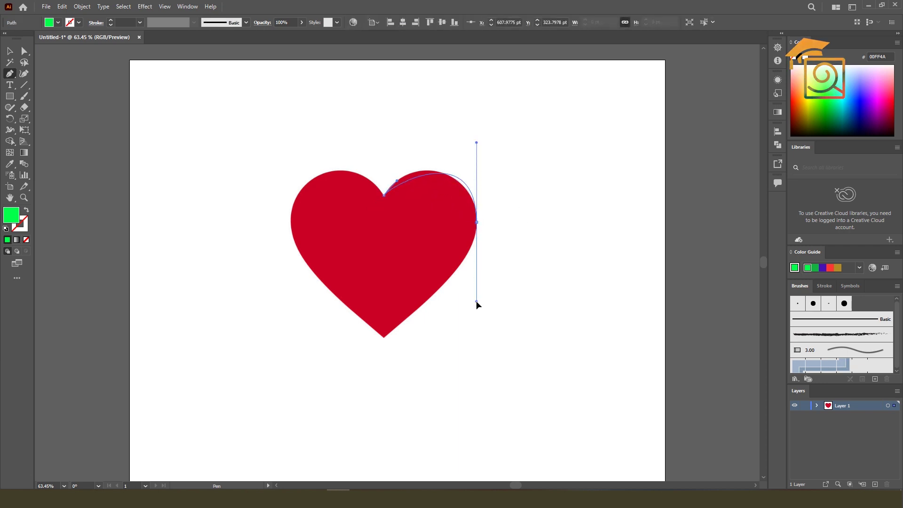
drag(476, 290, 477, 266)
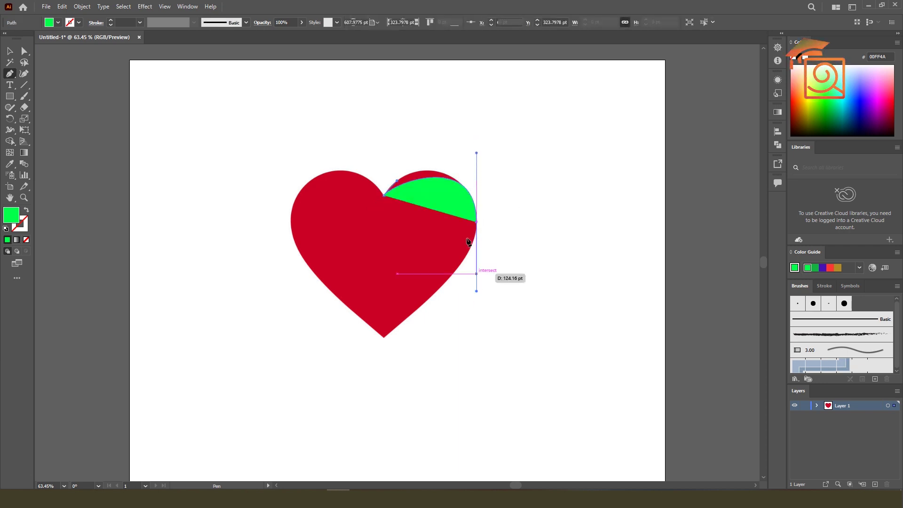
drag(427, 185, 423, 178)
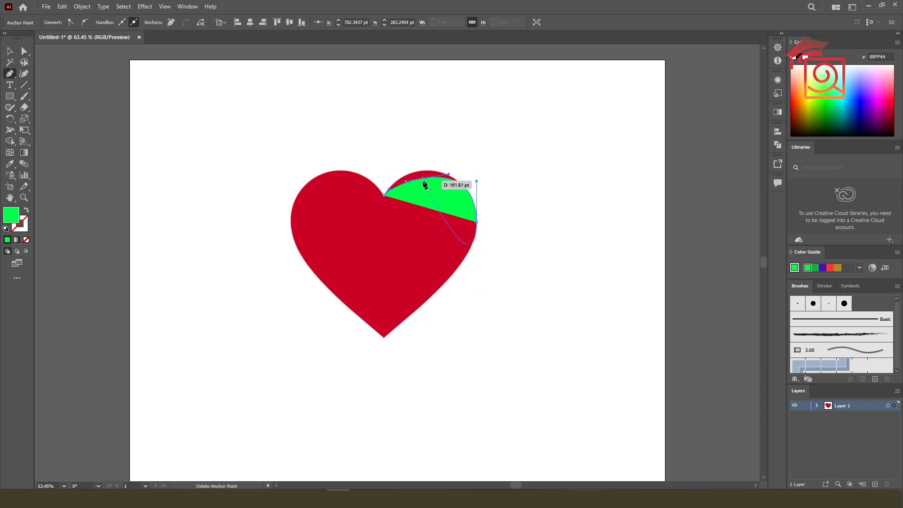
Fit the top anchor to the heart outline and continue the path to the bottom tip, closing it
ctrl+click(423, 181)
drag(422, 181, 412, 174)
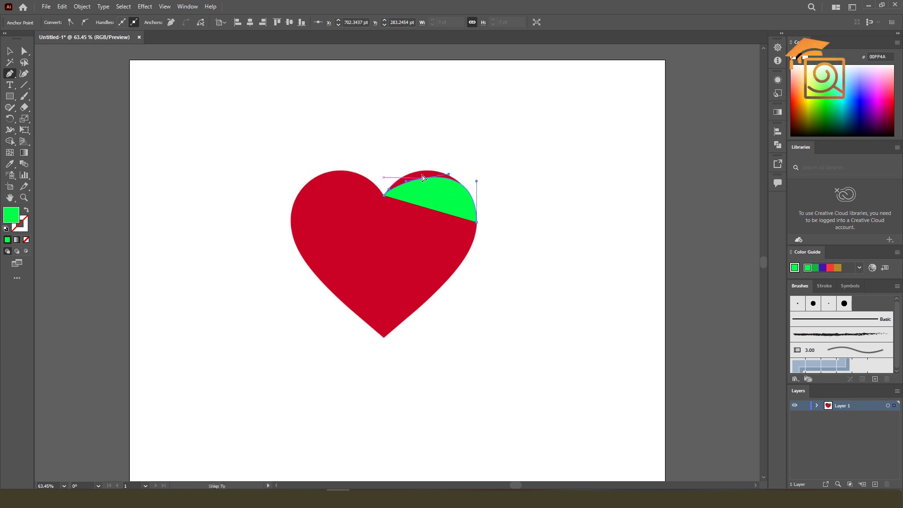
drag(435, 168, 444, 165)
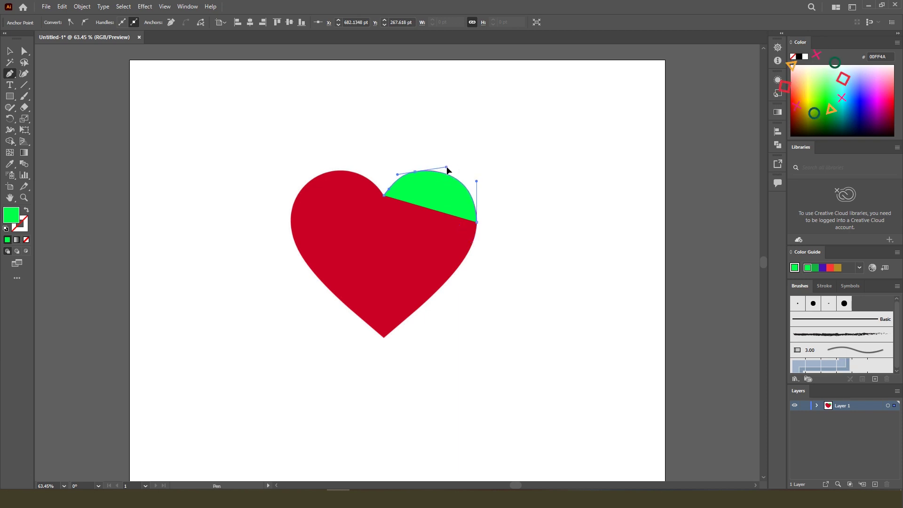
mouse_move(476, 222)
mouse_down()
mouse_move(437, 320)
mouse_move(386, 341)
mouse_up()
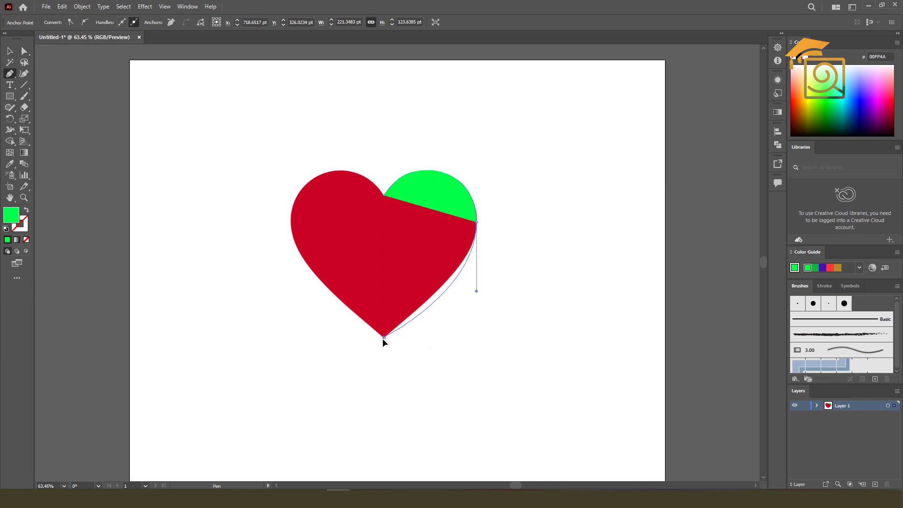
drag(385, 337, 360, 353)
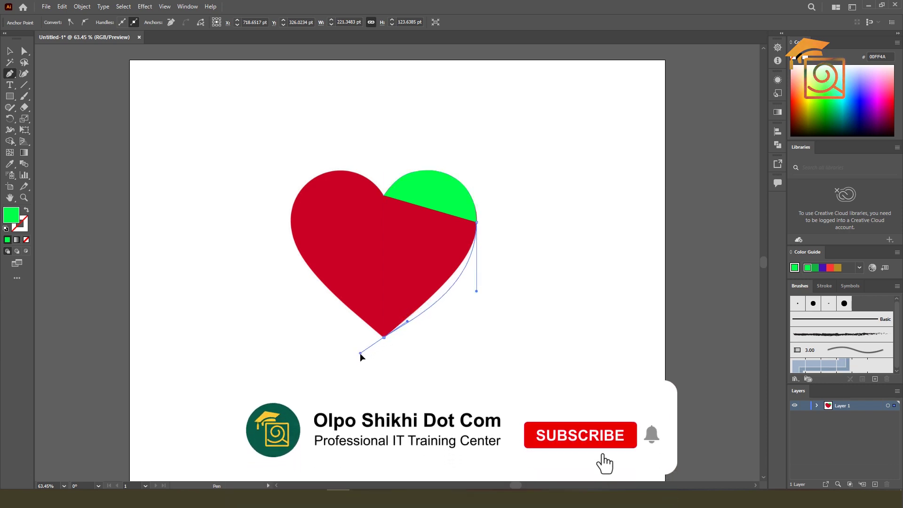
drag(476, 222, 476, 293)
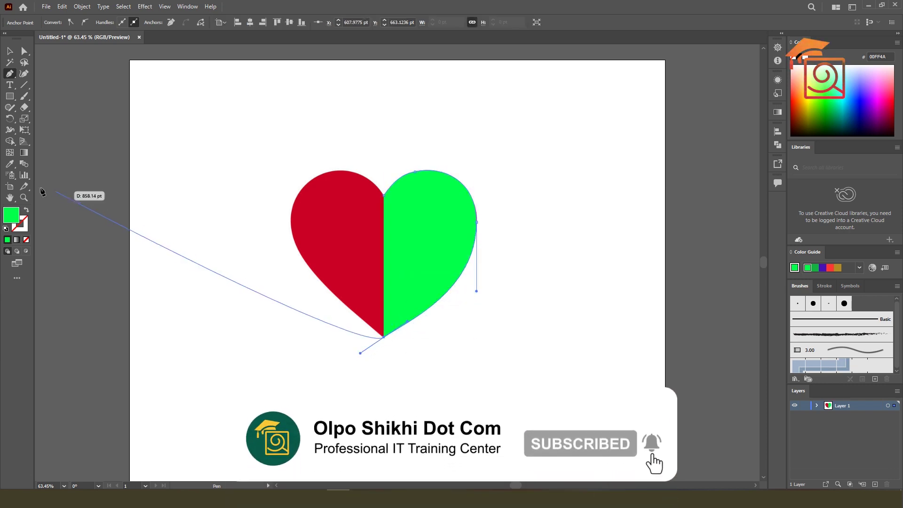
Remove the path's fill and refine its right-side and bottom-tip curves to match the heart
key(shift+x)
key(ctrl+plus)
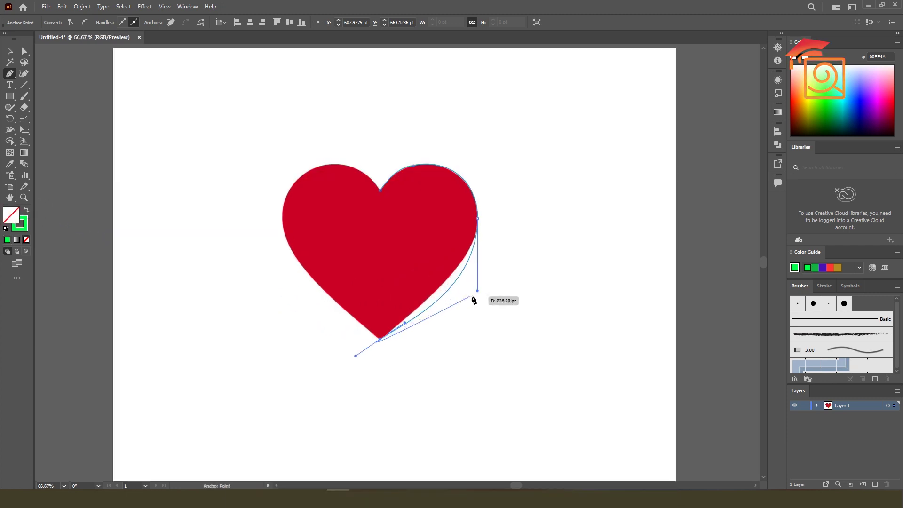
drag(444, 297, 474, 271)
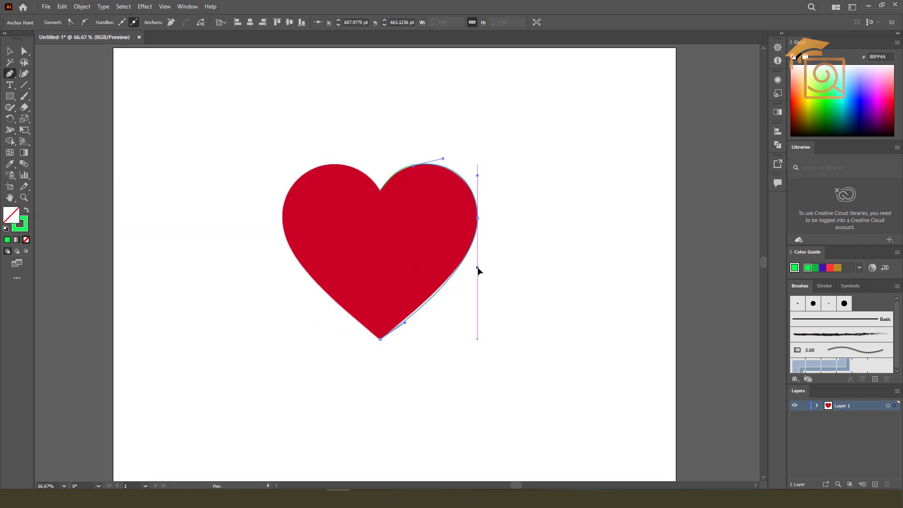
click(404, 322)
mouse_move(405, 318)
mouse_down()
mouse_move(381, 343)
mouse_move(391, 260)
mouse_move(380, 190)
mouse_up()
Move the traced half-heart outline to the right of the heart
click(9, 51)
click(447, 120)
drag(474, 201, 605, 200)
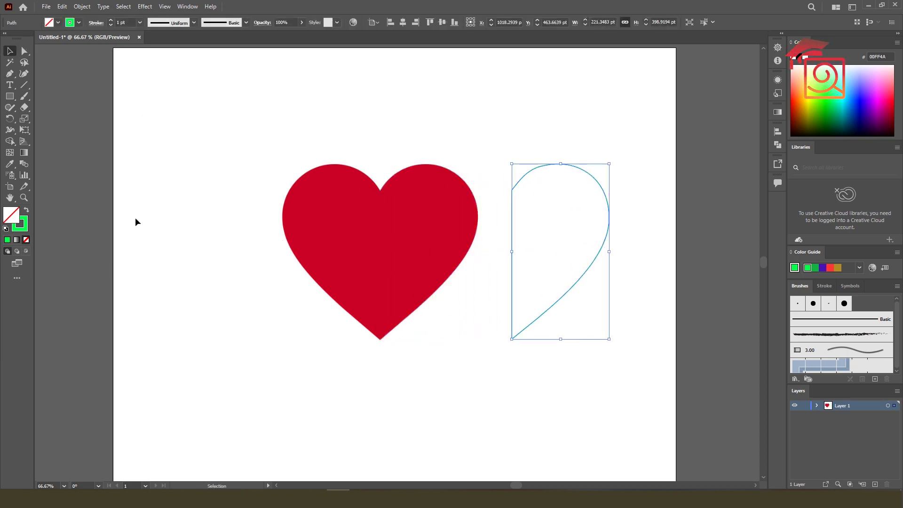
Give the half-heart a green fill and move it left of the red heart
click(27, 210)
click(651, 196)
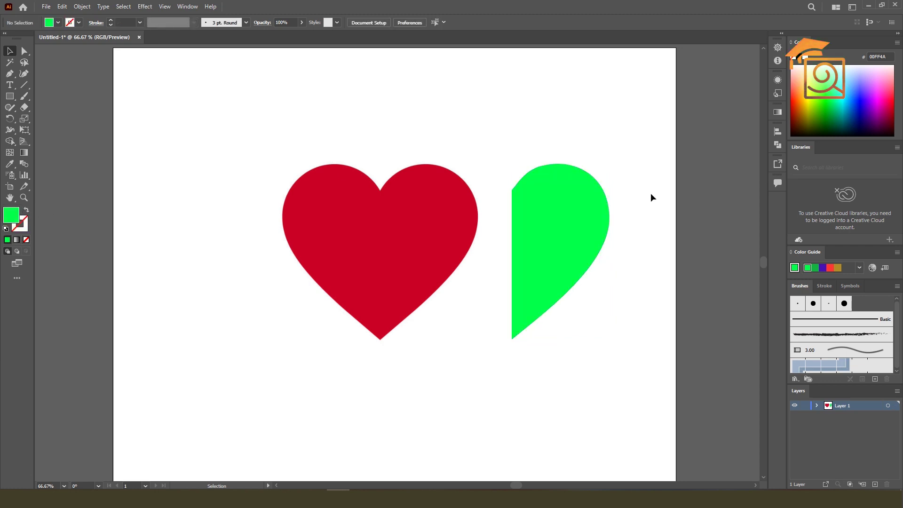
drag(544, 201, 211, 203)
click(435, 111)
click(28, 74)
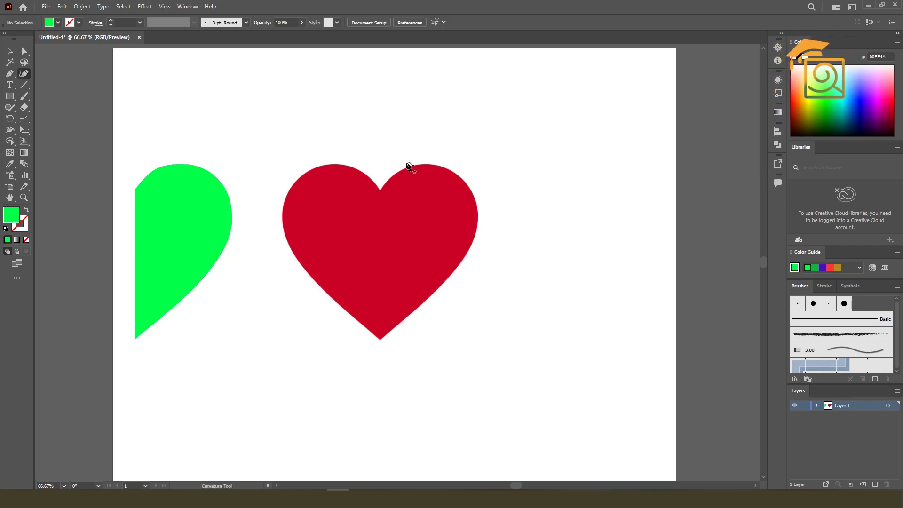
Draw a closed Curvature triangle from the heart's notch, right edge and tip, set as an unfilled outline
click(380, 191)
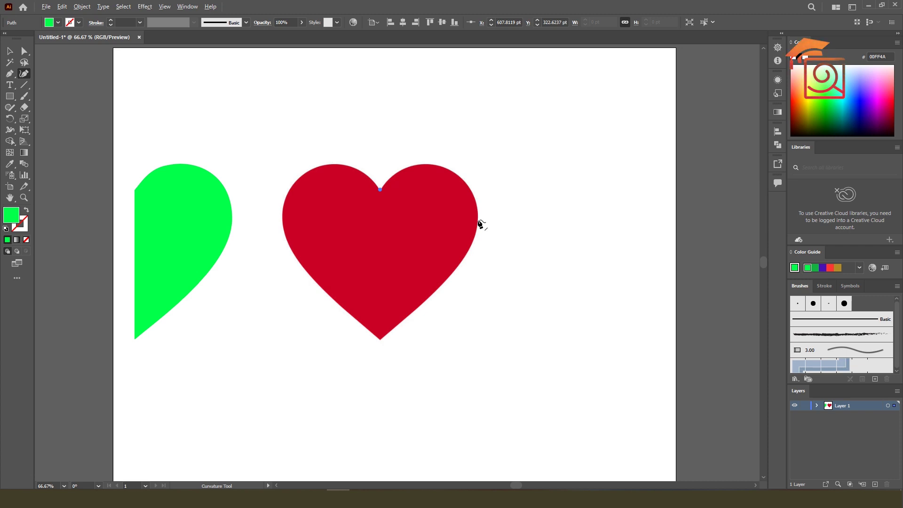
click(478, 220)
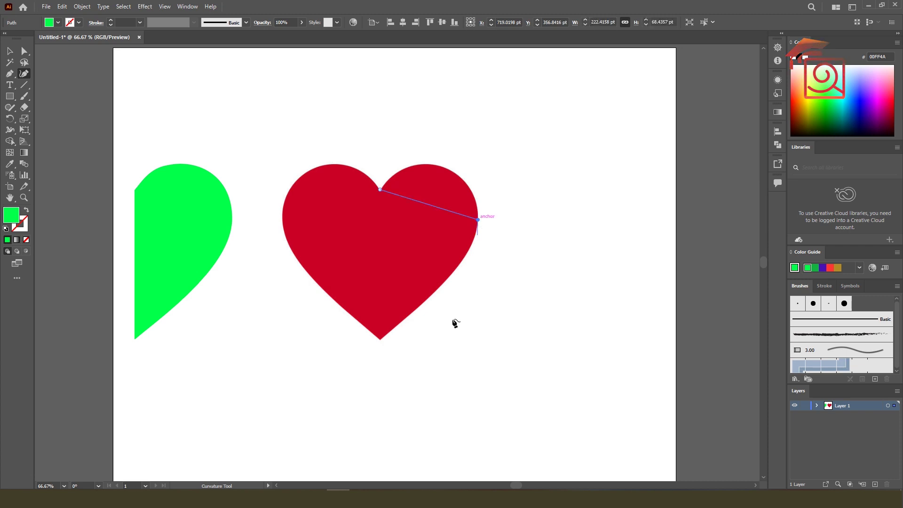
click(380, 339)
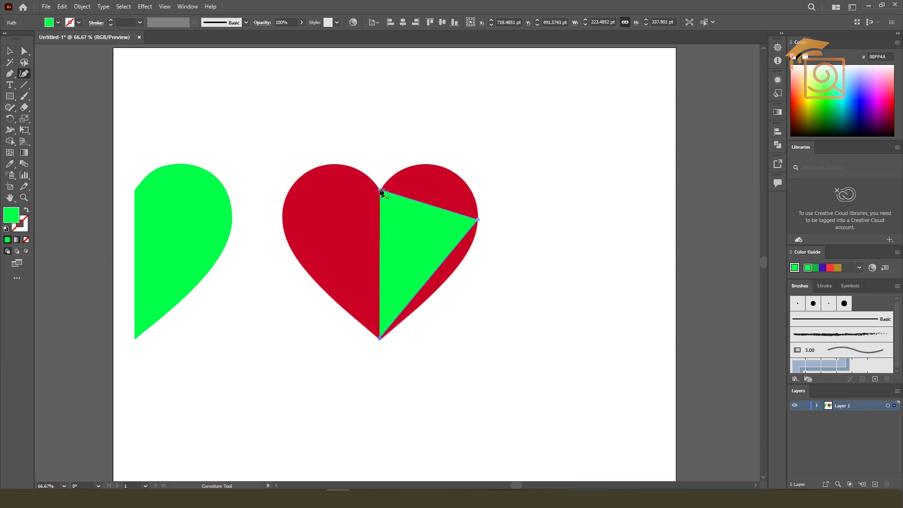
click(380, 190)
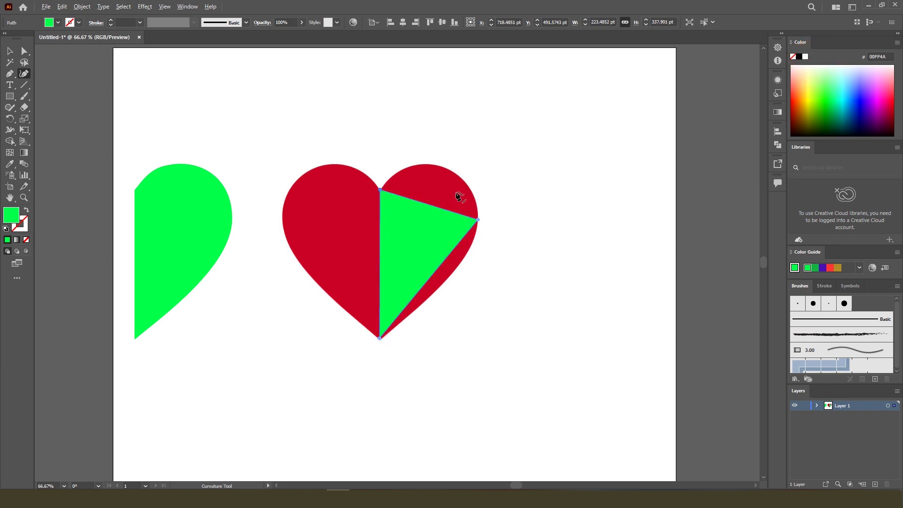
scroll(459, 196, up, 1)
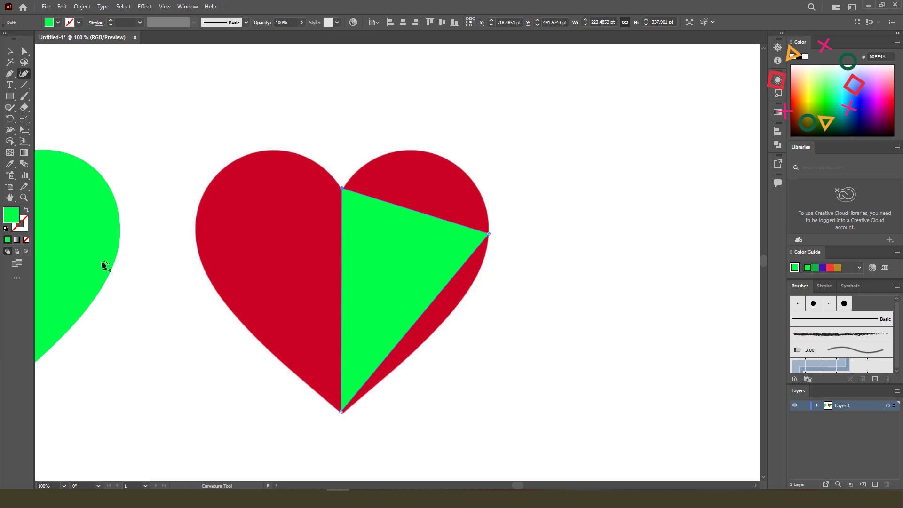
click(27, 212)
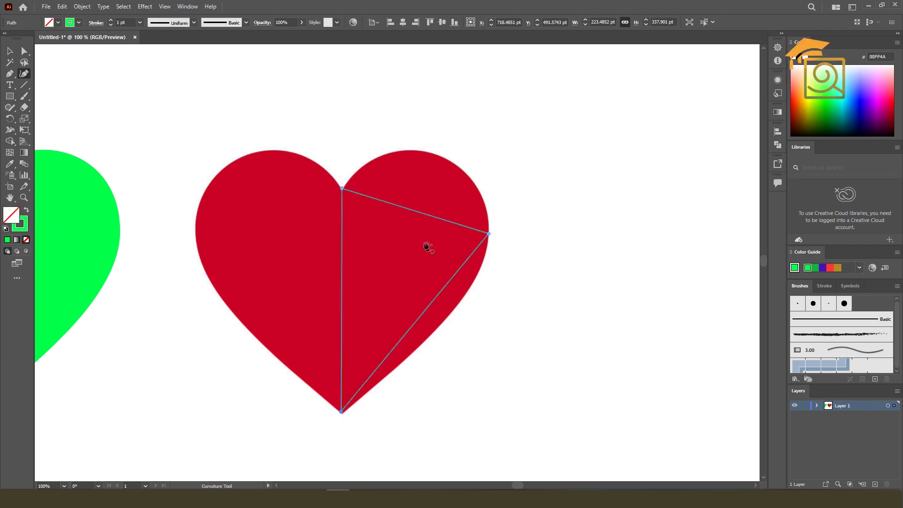
scroll(424, 225, up, 1)
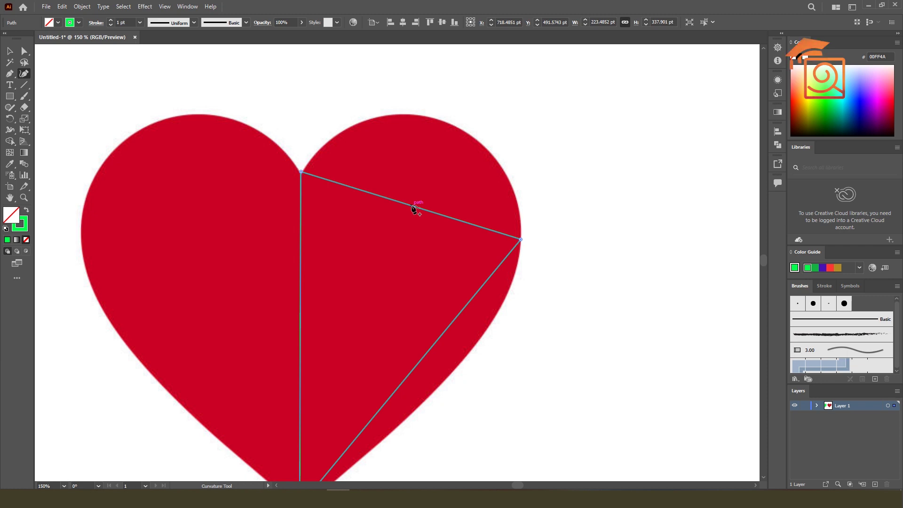
Bend the triangle's edges to hug the heart's top lobe, right side and lower curve
drag(413, 206, 412, 114)
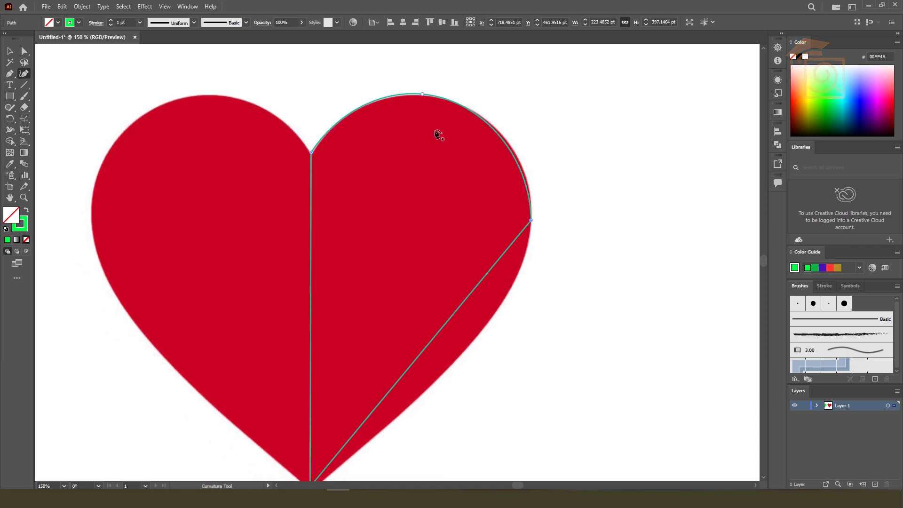
drag(424, 96, 440, 100)
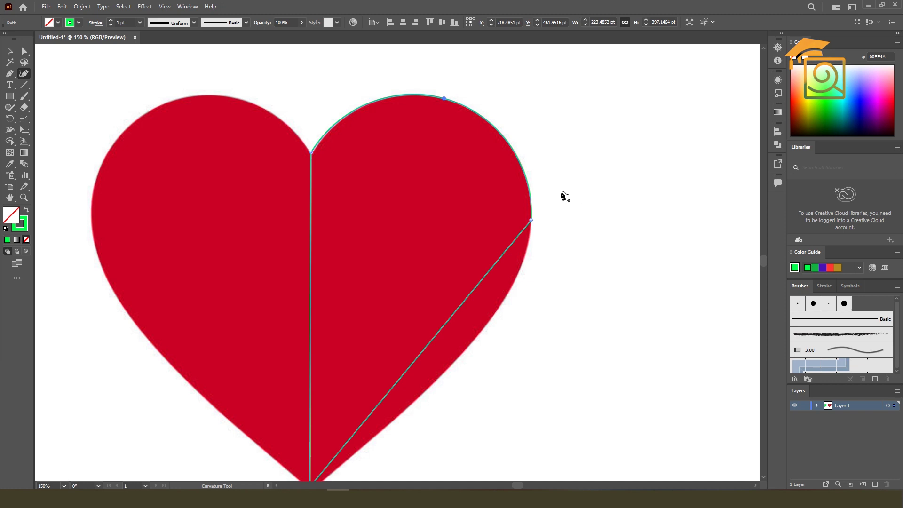
scroll(516, 118, down, 1)
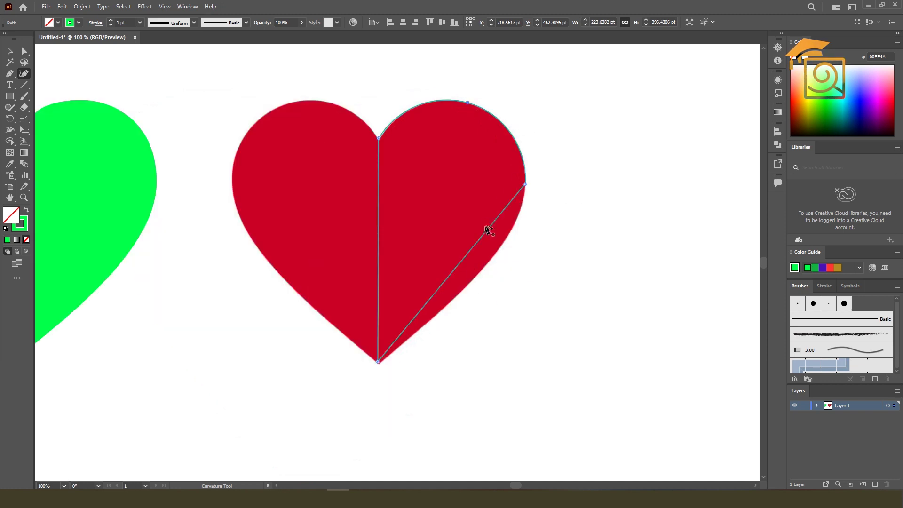
mouse_move(484, 238)
mouse_down()
mouse_move(494, 248)
mouse_move(514, 238)
mouse_move(518, 219)
mouse_up()
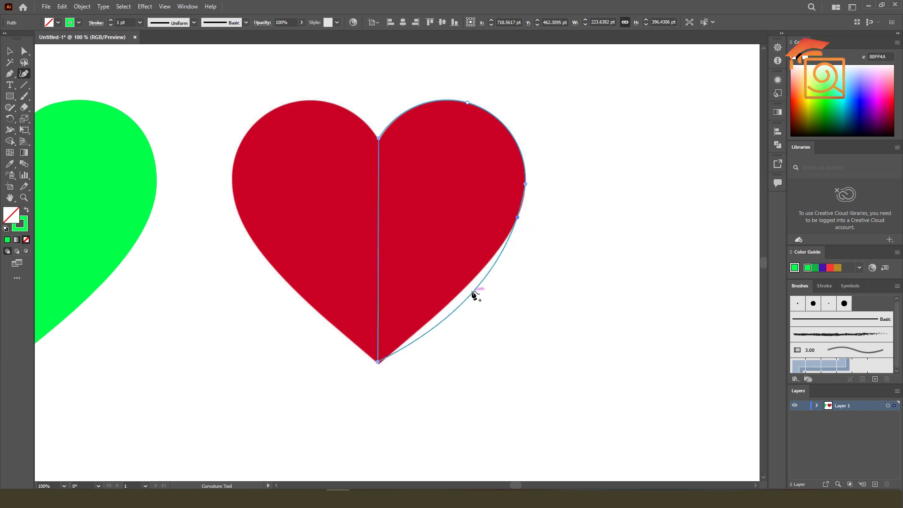
drag(465, 302, 439, 313)
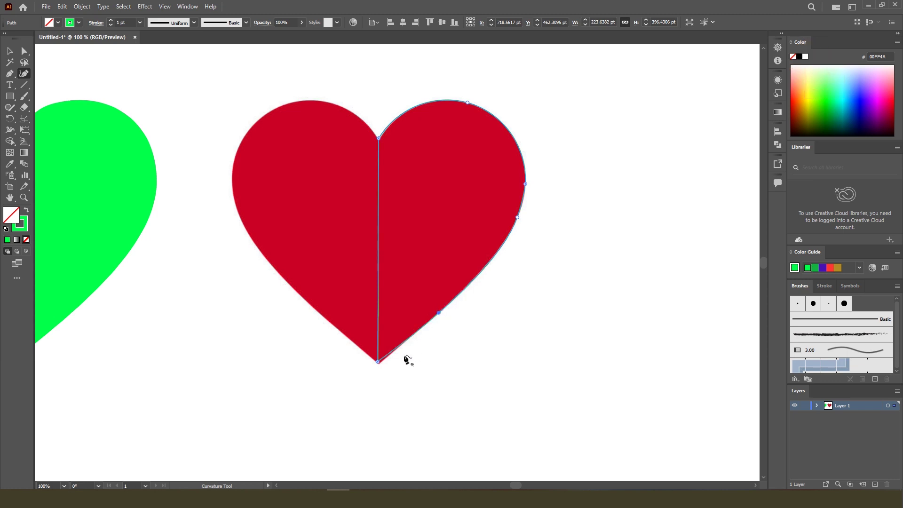
scroll(390, 362, up, 2)
Move the path's bottom tip anchor onto the heart's point with Direct Selection
click(25, 51)
drag(364, 362, 365, 368)
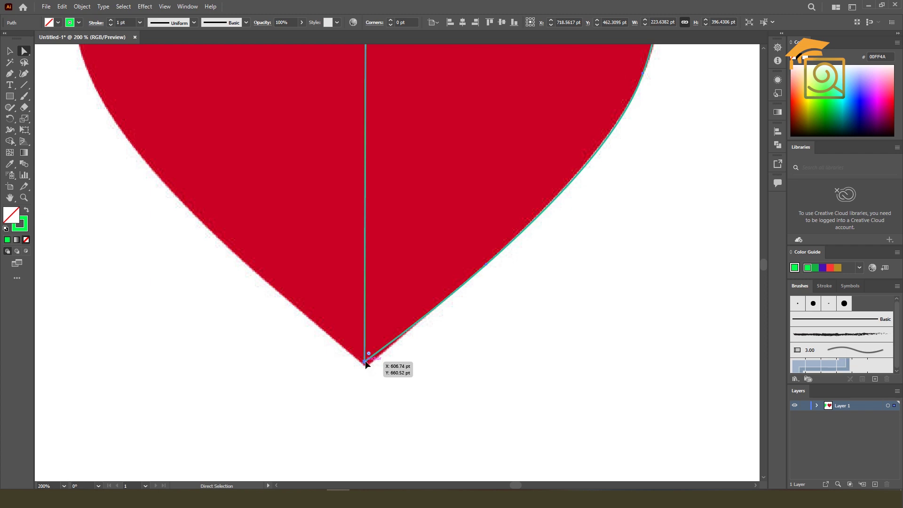
scroll(362, 357, down, 2)
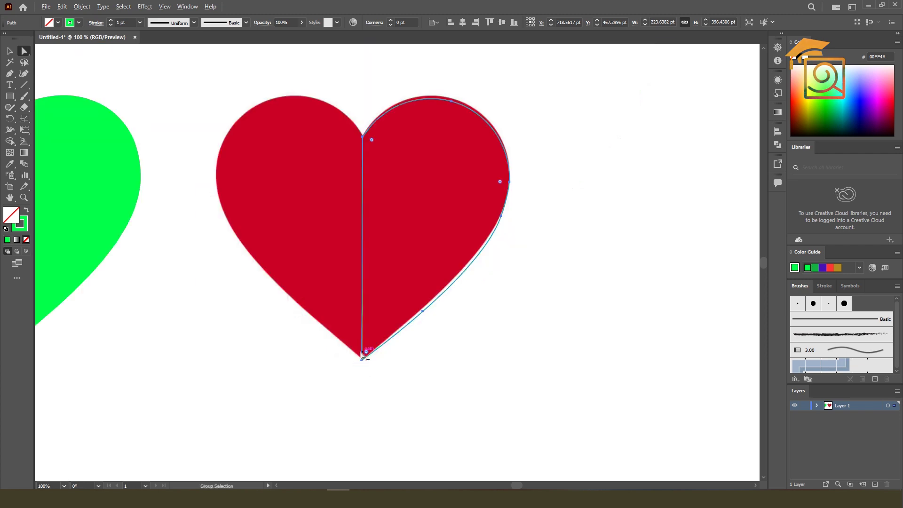
key(ctrl+z)
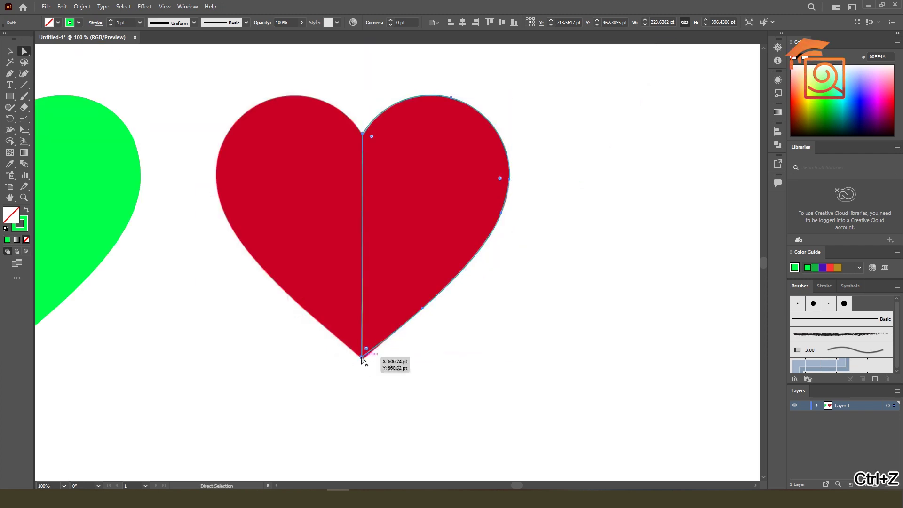
click(363, 358)
scroll(363, 359, up, 2)
drag(358, 349, 359, 352)
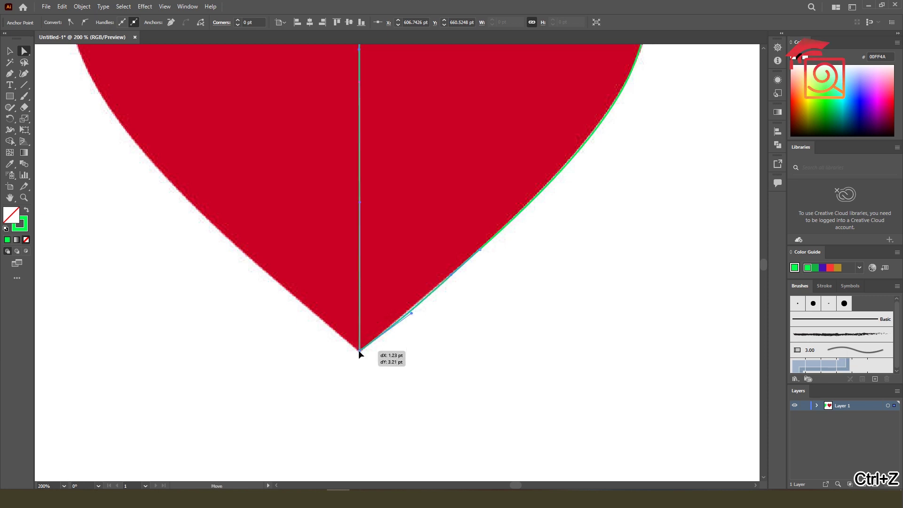
scroll(359, 352, down, 2)
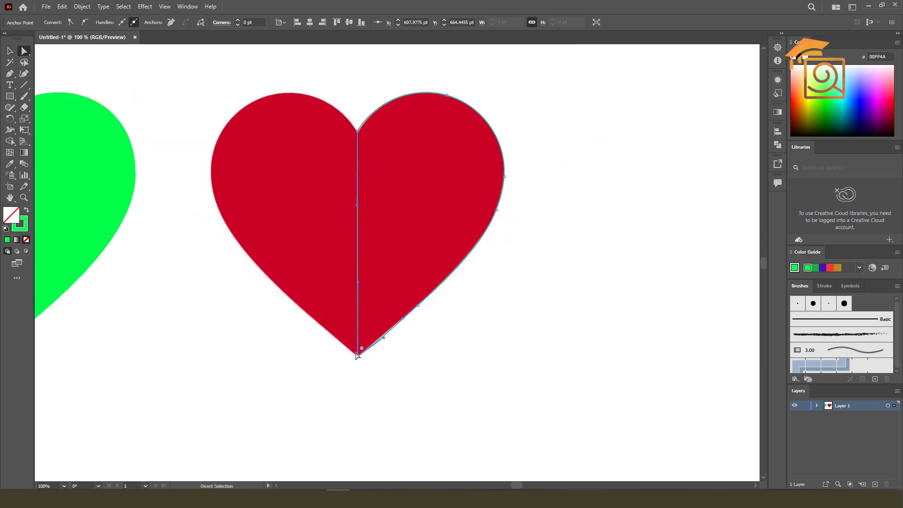
Fill the traced right half of the heart green
click(9, 50)
click(371, 356)
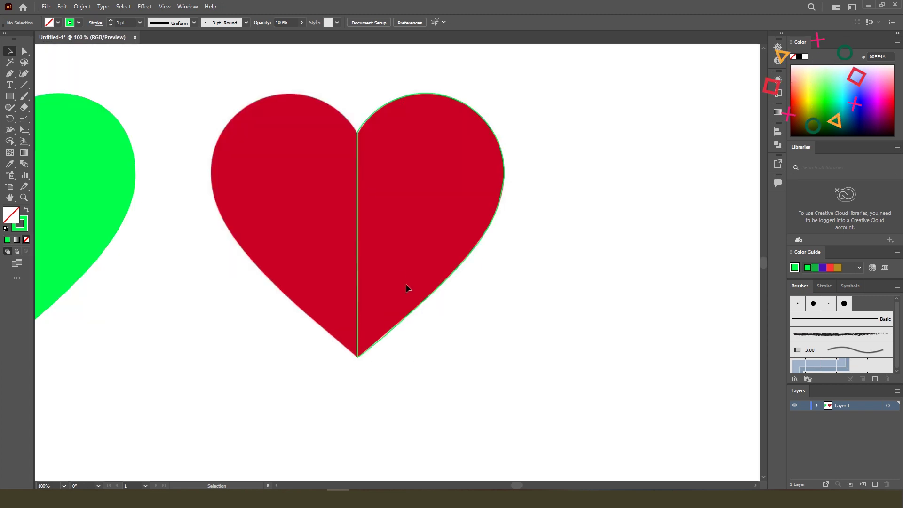
scroll(423, 305, down, 1)
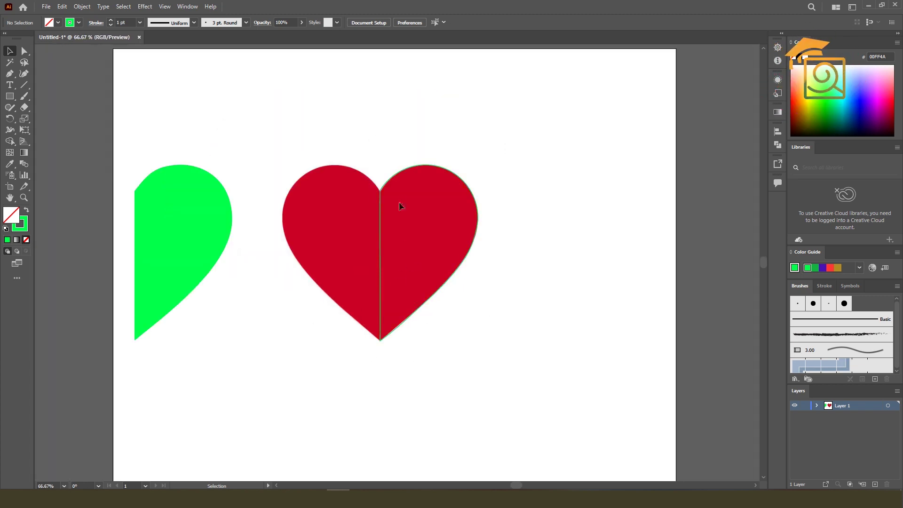
click(380, 228)
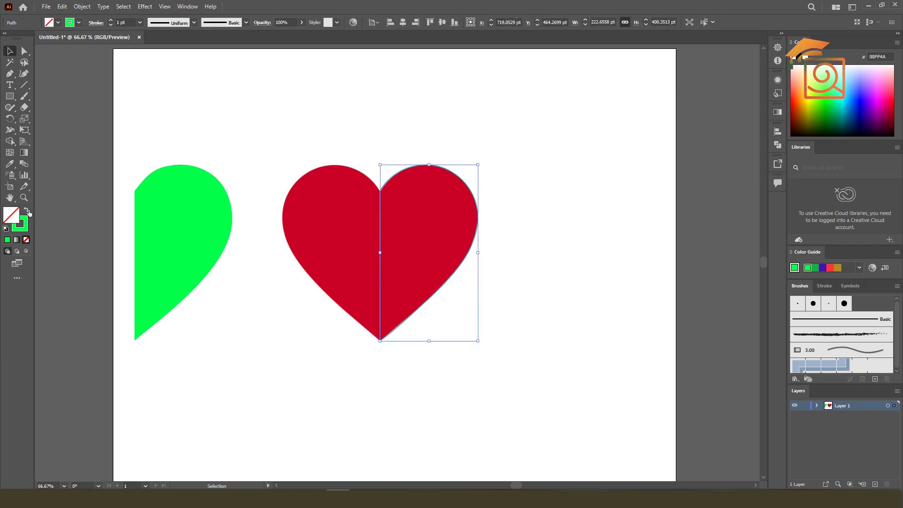
click(27, 211)
click(512, 311)
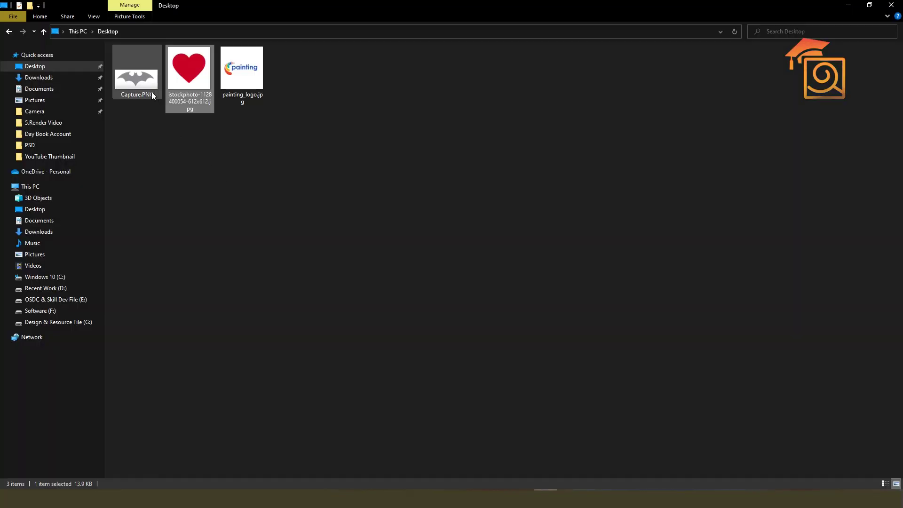
Drag Capture.PNG and painting_logo.jpg from Explorer into the Illustrator document
click(151, 91)
ctrl+click(234, 95)
mouse_move(233, 95)
mouse_down()
mouse_move(398, 272)
mouse_move(410, 332)
mouse_up()
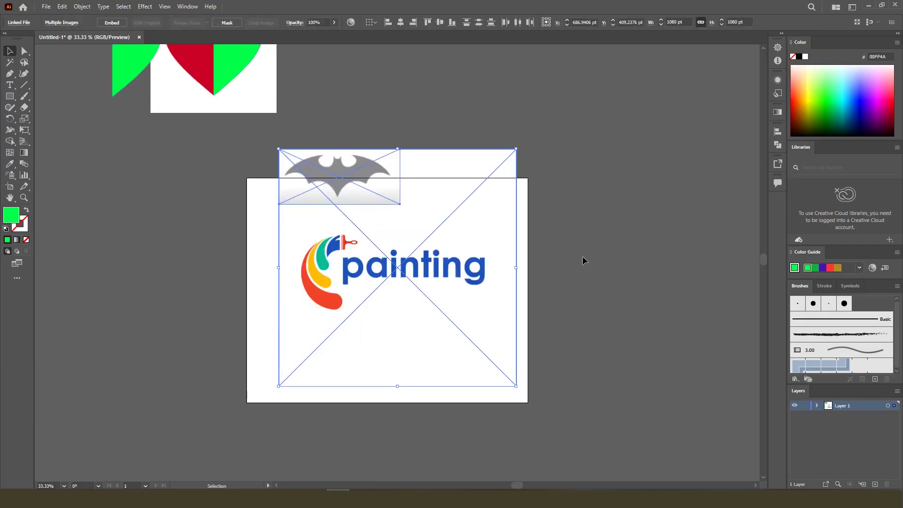
Move the bat image left of the artboard and place the painting logo on it
drag(343, 173, 177, 162)
drag(393, 275, 383, 301)
click(543, 310)
scroll(339, 304, up, 3)
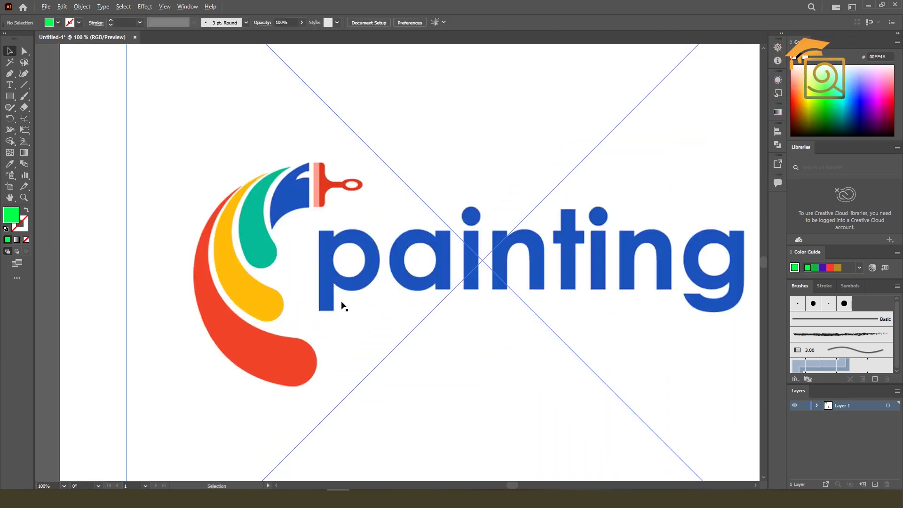
scroll(344, 306, down, 2)
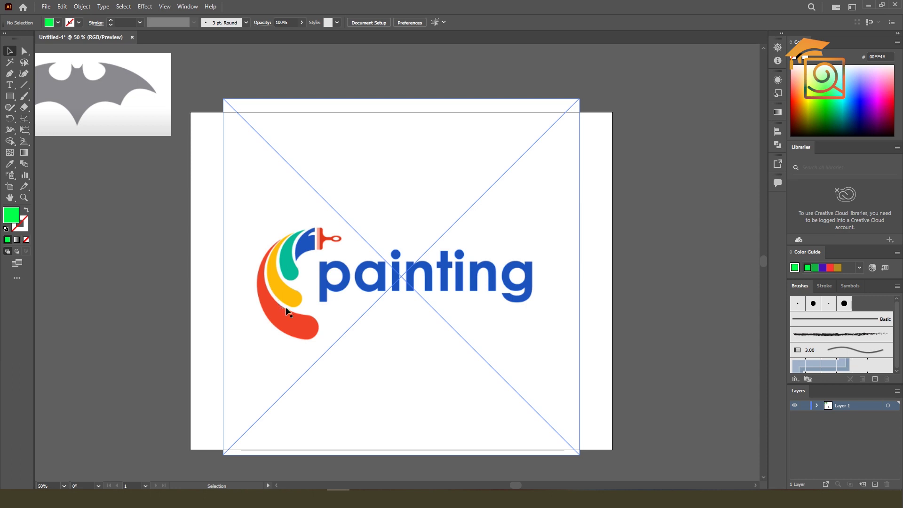
scroll(325, 318, up, 1)
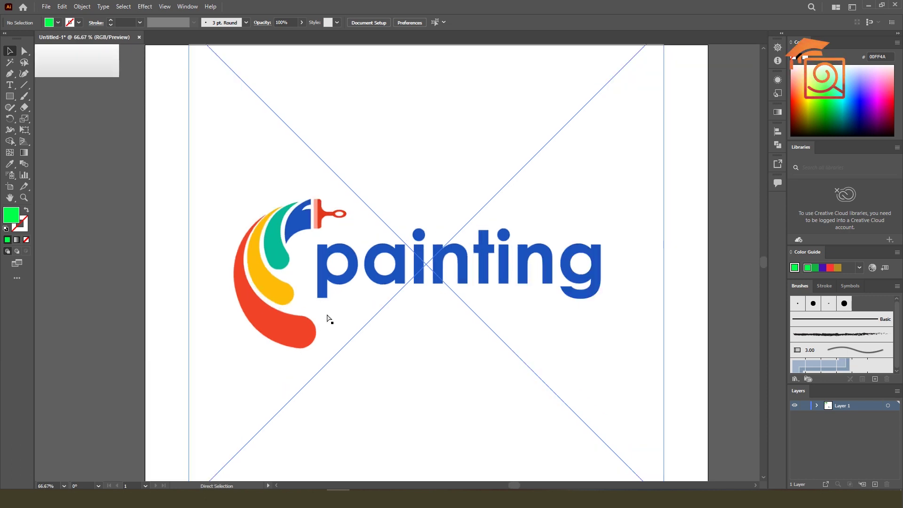
Lock the painting logo image in place with Ctrl+2
key(ctrl+2)
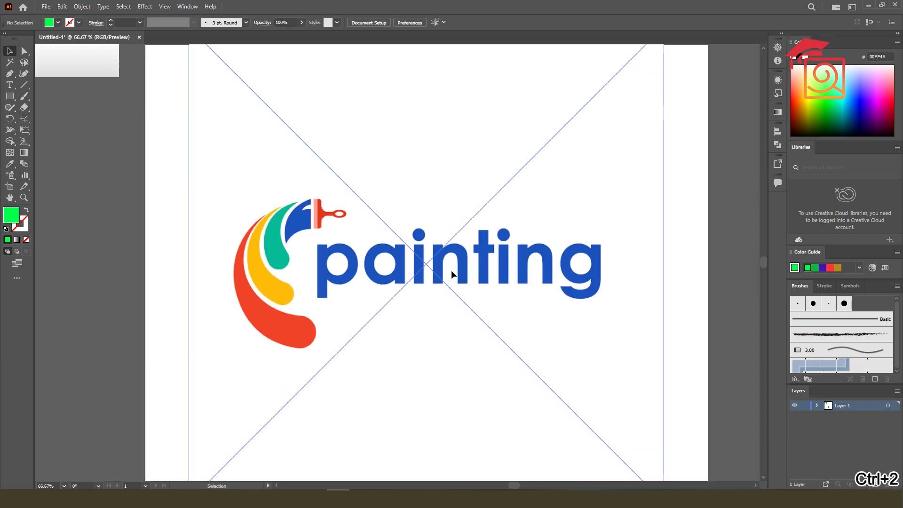
click(452, 274)
key(ctrl+2)
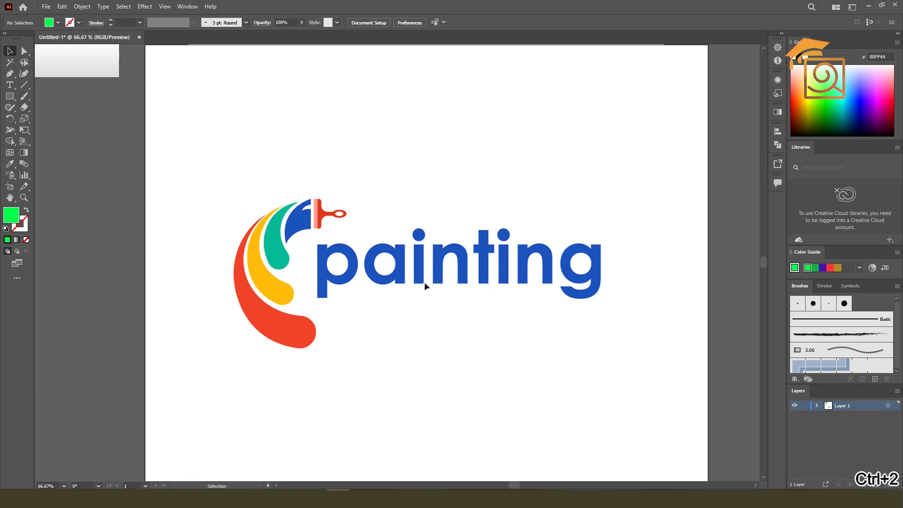
scroll(309, 224, up, 1)
scroll(309, 224, up, 1)
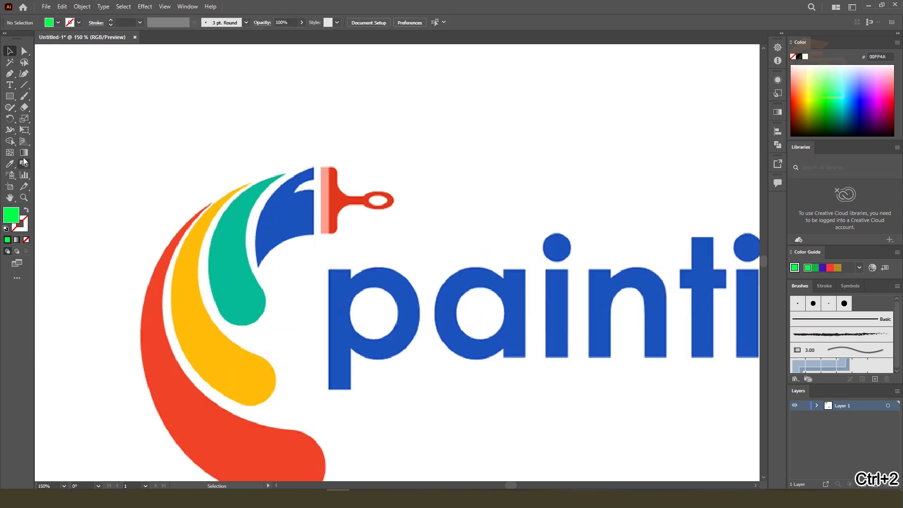
click(24, 74)
Place three Curvature anchors around the teal stroke, starting at its tip
scroll(236, 238, down, 1)
scroll(263, 188, down, 1)
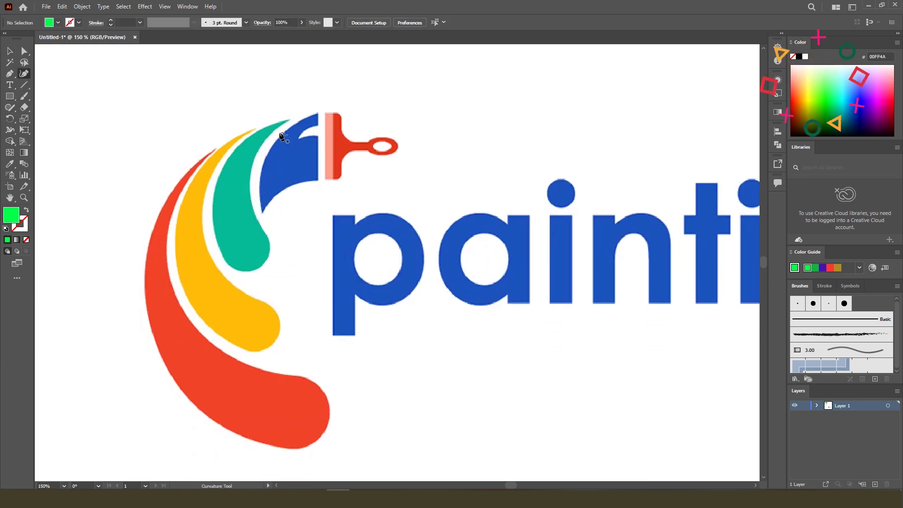
click(288, 121)
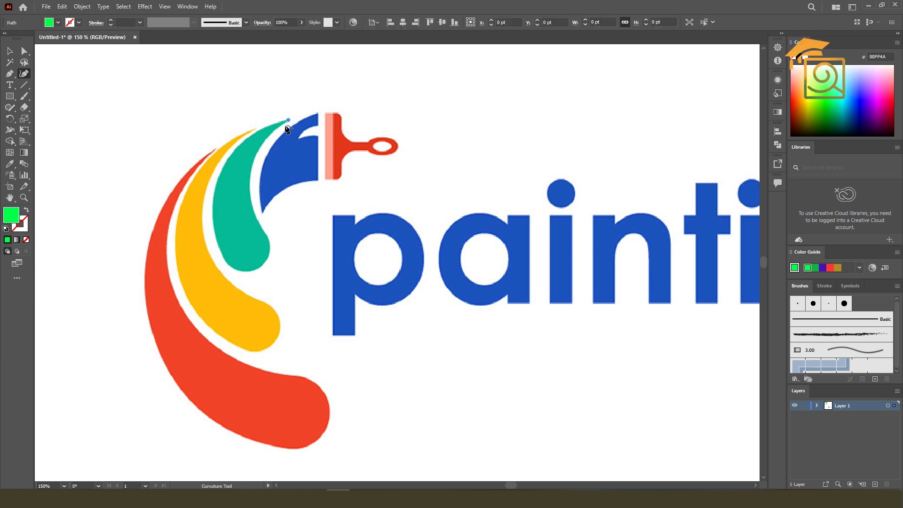
click(268, 239)
click(227, 264)
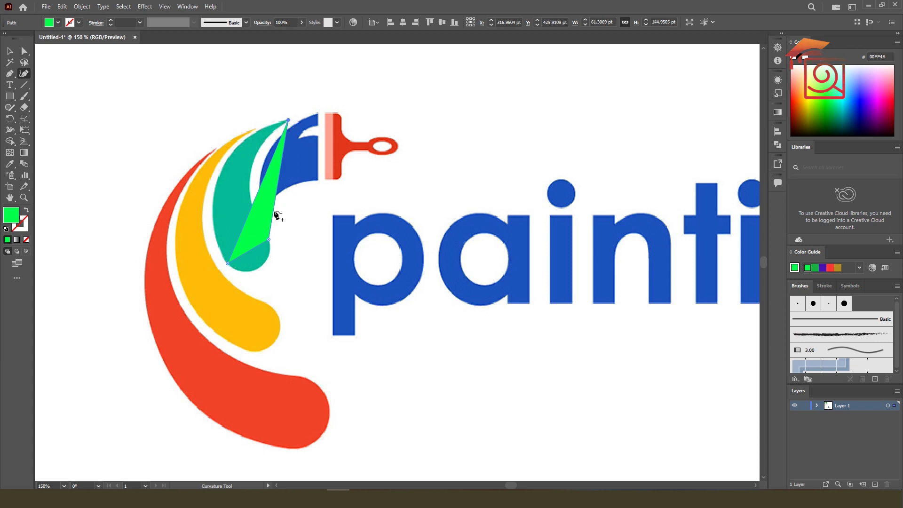
scroll(231, 194, down, 1)
scroll(241, 192, up, 1)
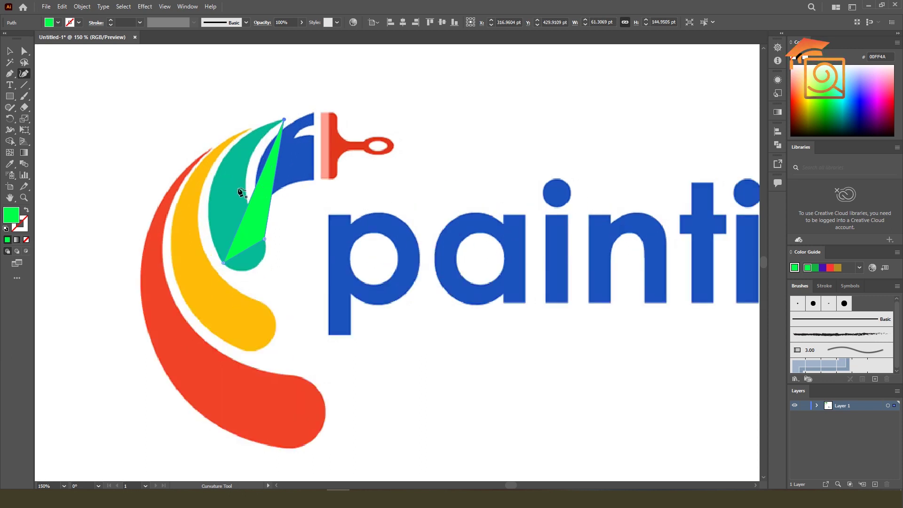
scroll(240, 192, up, 1)
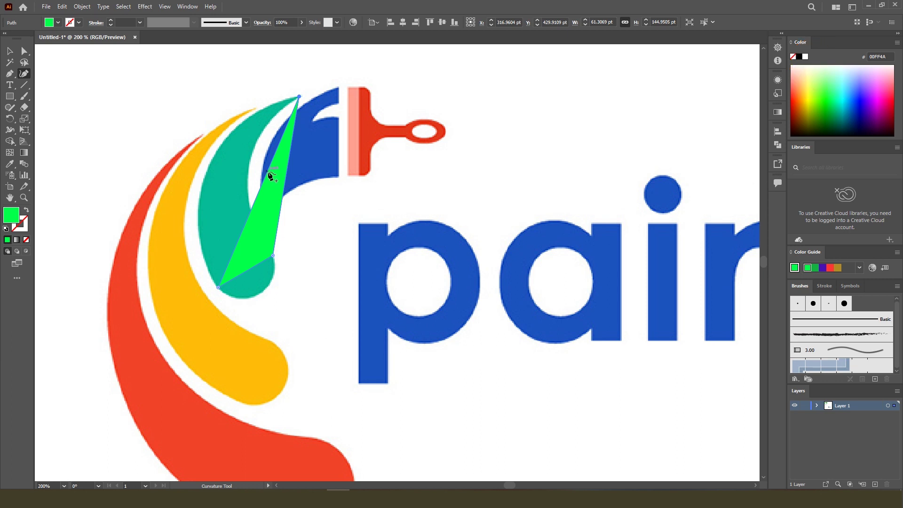
Curve the path's sides to fit the teal stroke and make it a green outline with no fill
drag(270, 173, 201, 184)
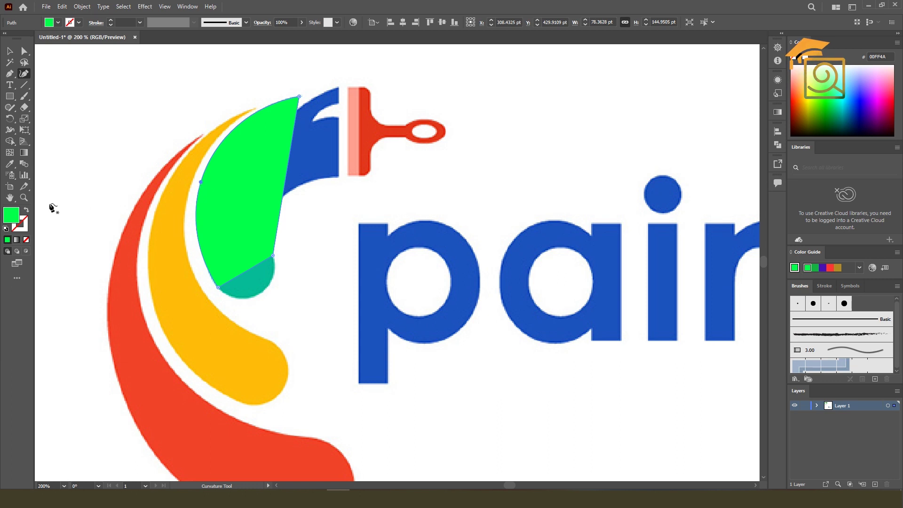
click(28, 210)
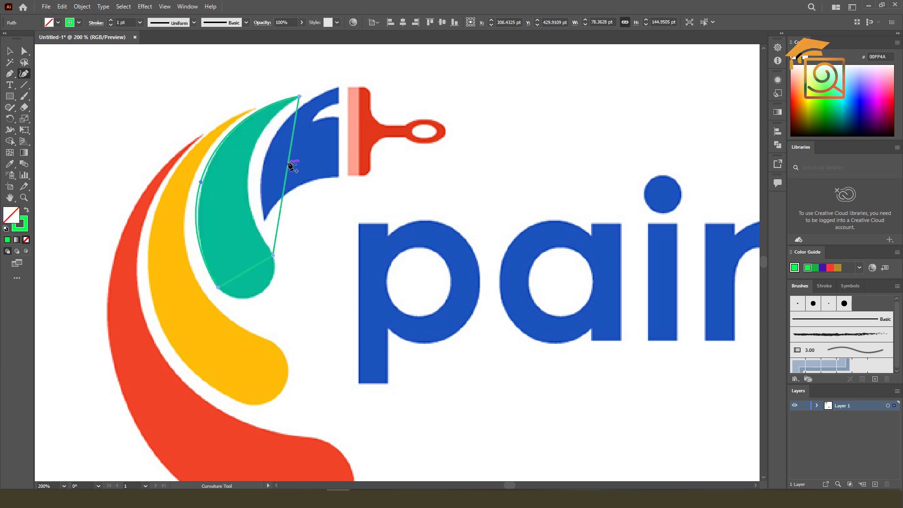
drag(289, 161, 250, 169)
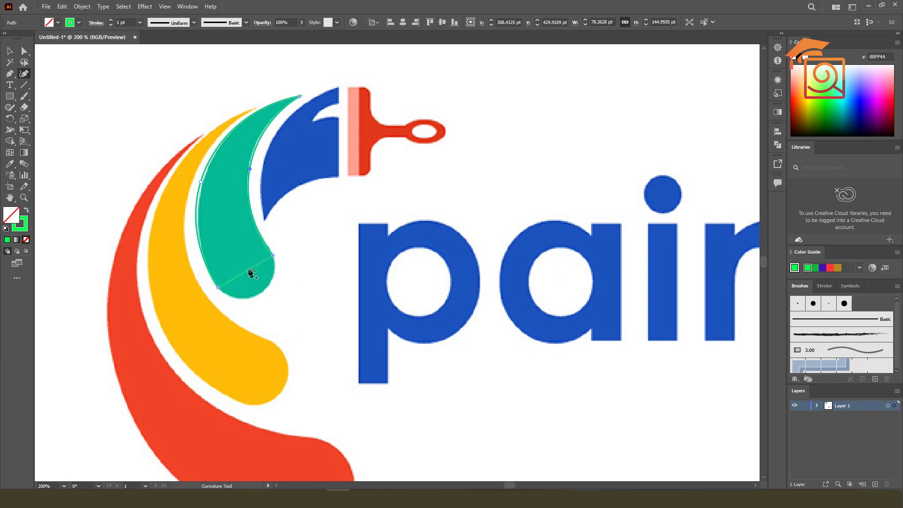
click(258, 294)
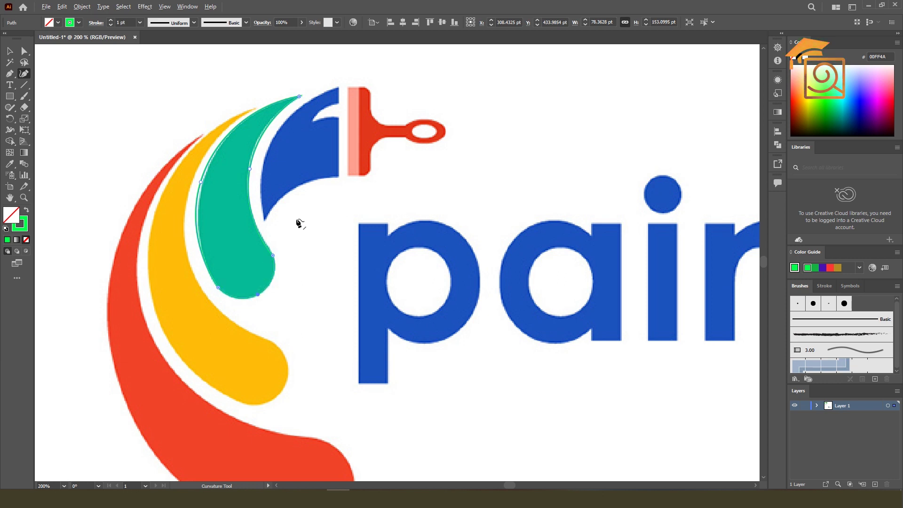
scroll(301, 223, down, 1)
scroll(241, 201, up, 2)
drag(215, 181, 218, 179)
scroll(312, 236, down, 1)
scroll(312, 235, down, 1)
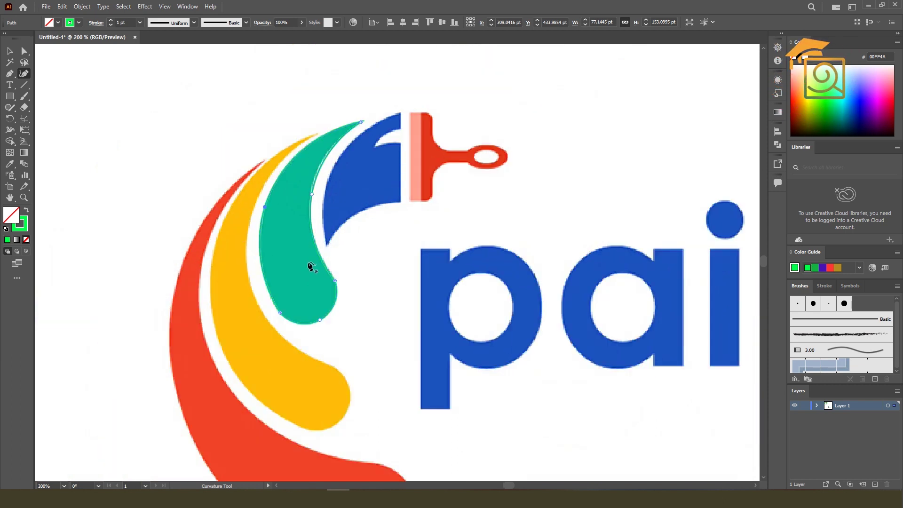
scroll(292, 208, down, 3)
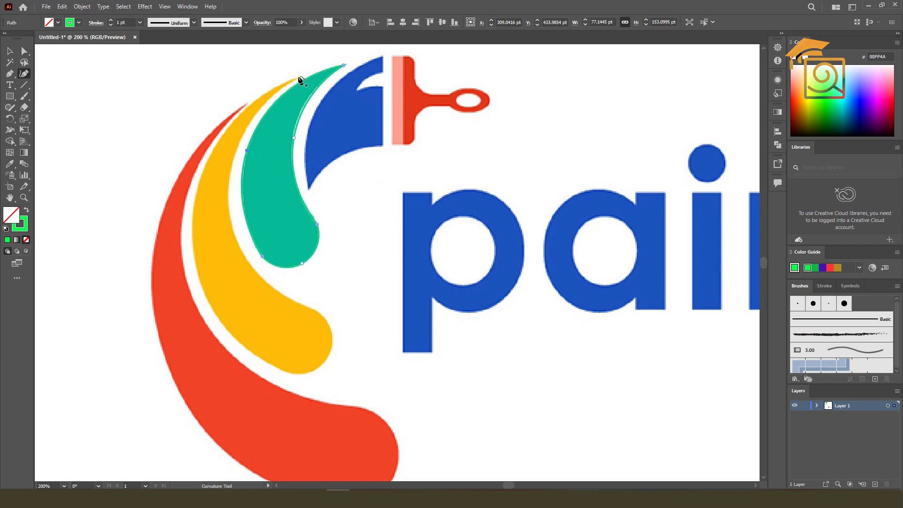
click(299, 77)
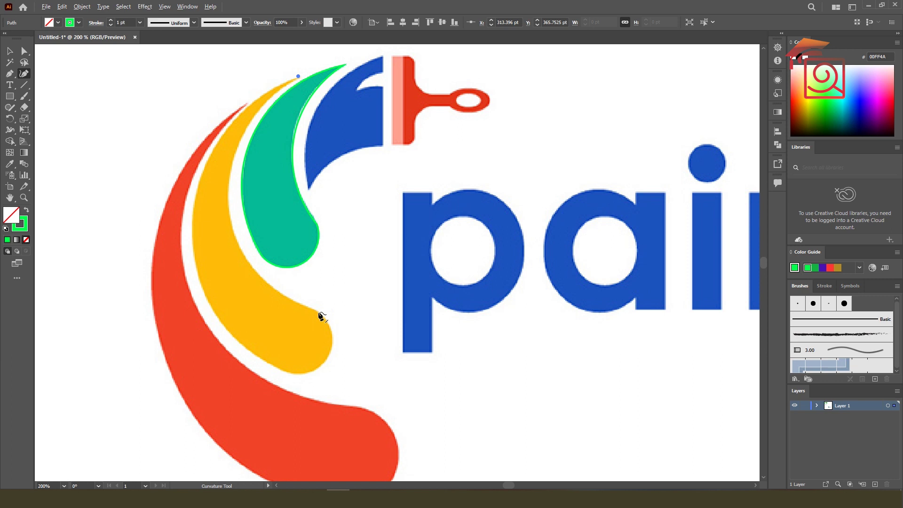
Close a Curvature path around the yellow stroke, curving its outer edge, inner edge and end
click(319, 311)
click(285, 369)
click(298, 77)
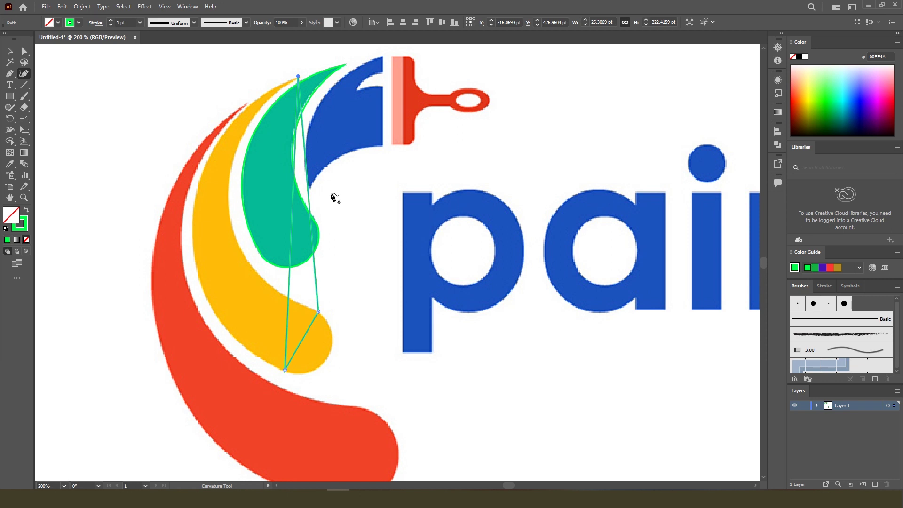
mouse_move(293, 205)
mouse_down()
mouse_move(222, 220)
mouse_move(192, 251)
mouse_up()
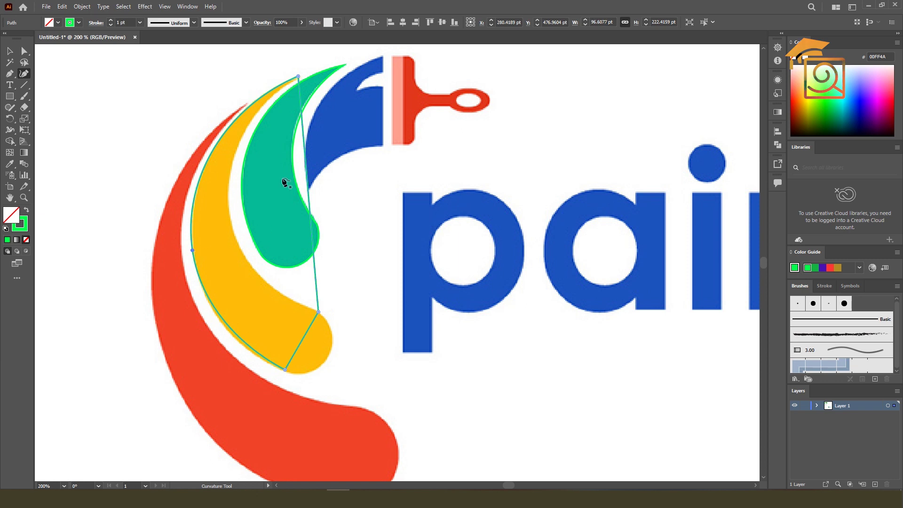
drag(308, 178, 231, 217)
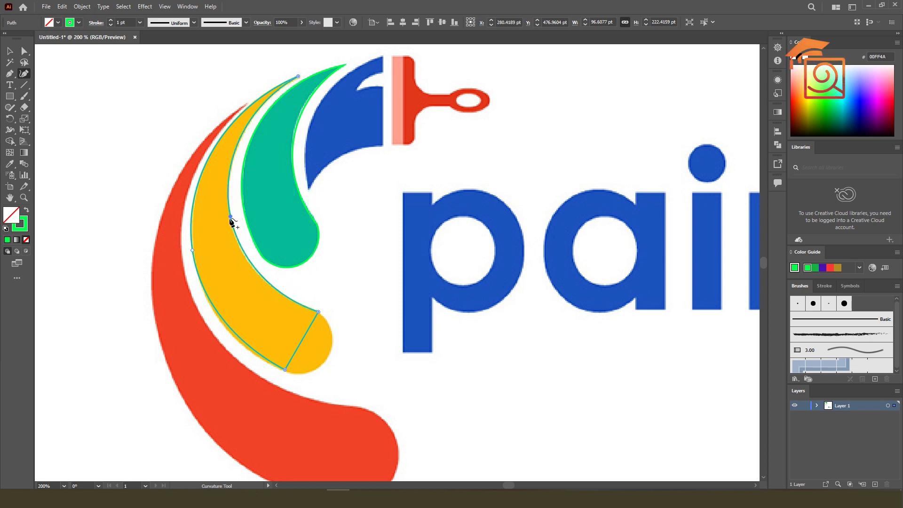
drag(302, 340, 330, 357)
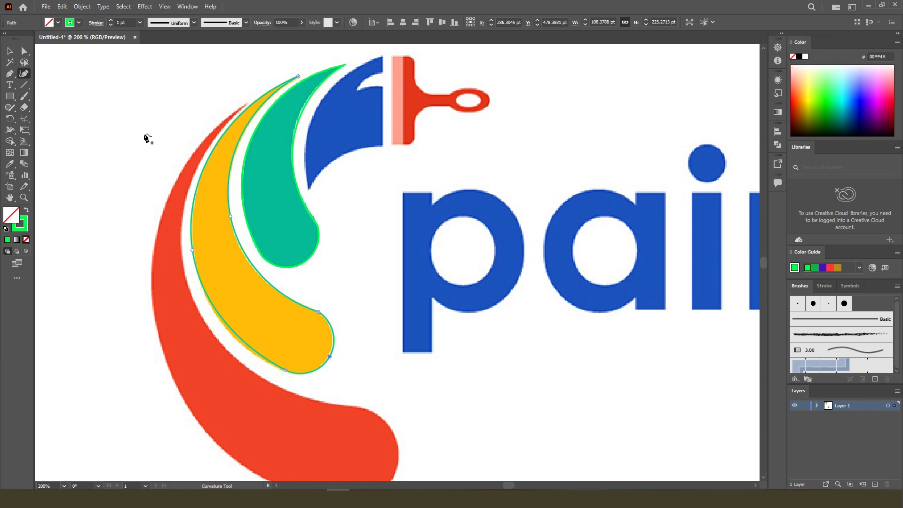
Reposition the path's lower anchor with Direct Selection to fit the yellow end
key(a)
drag(290, 372, 281, 370)
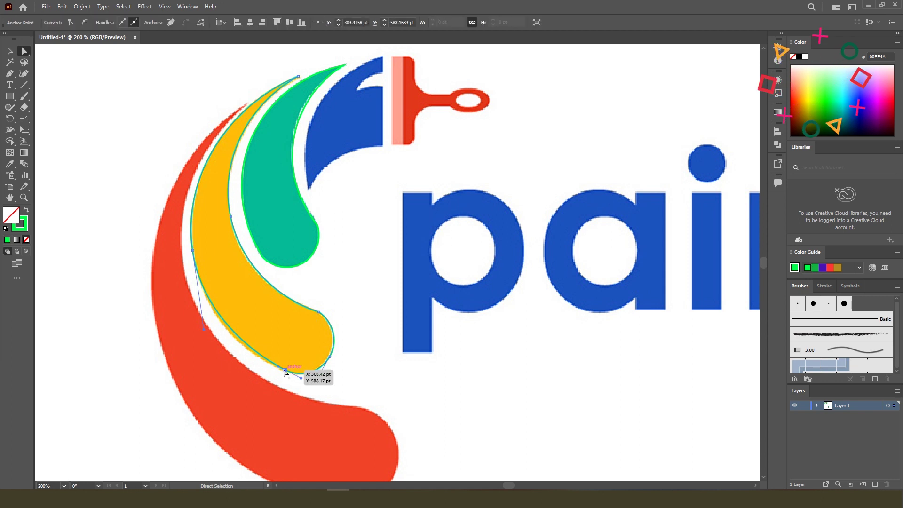
drag(280, 369, 280, 368)
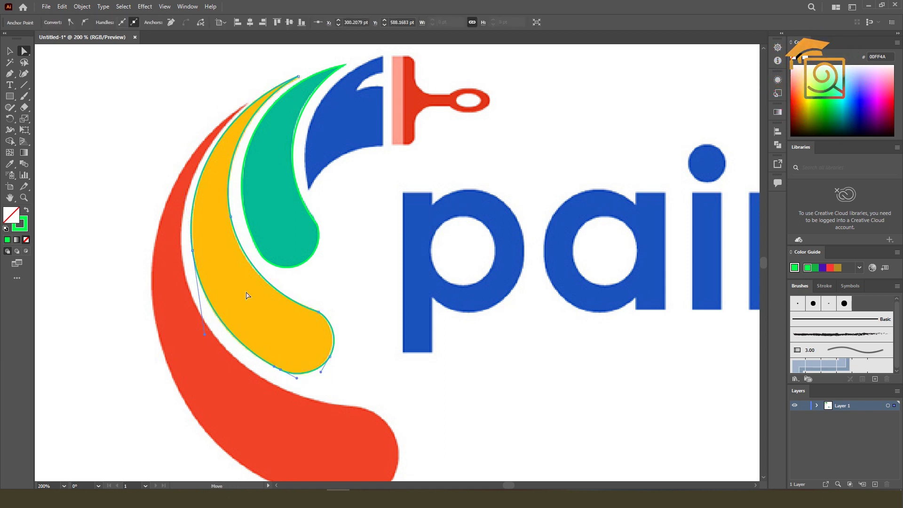
click(9, 51)
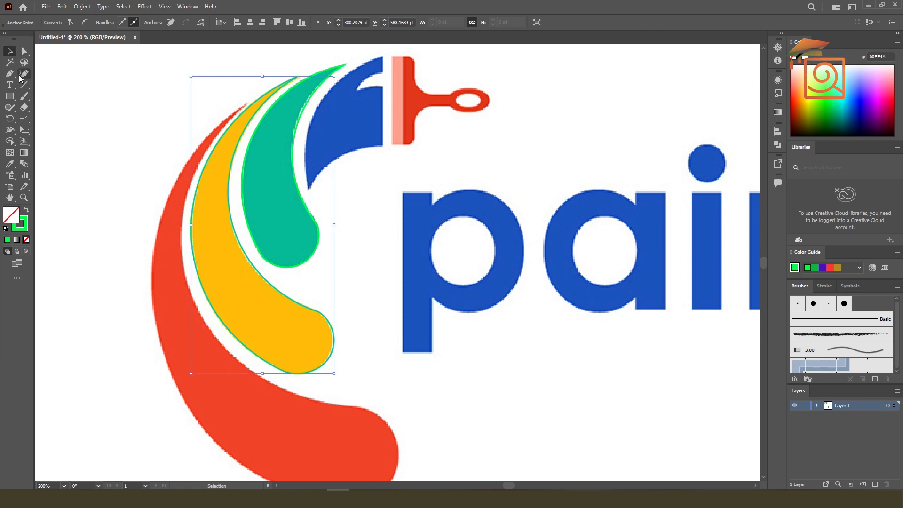
click(23, 73)
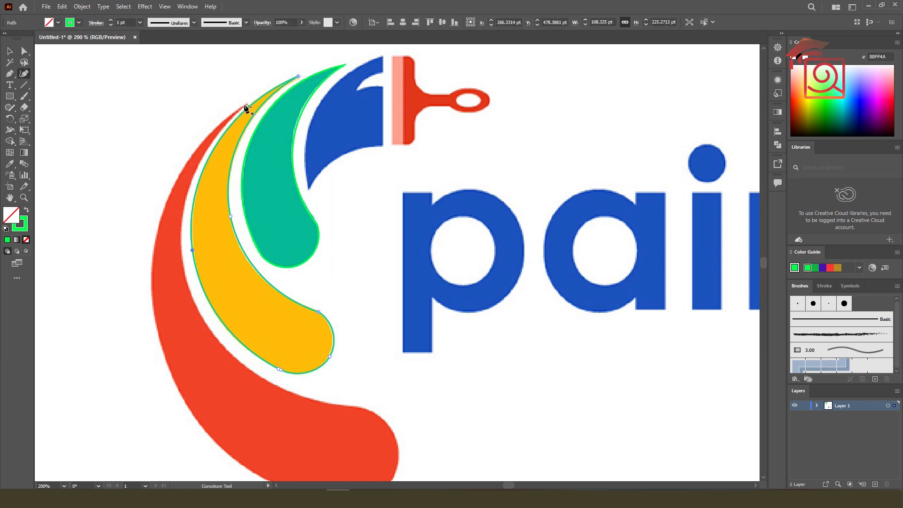
Place anchors at the red stroke's inner end, bottom and outer left edge
scroll(169, 145, down, 2)
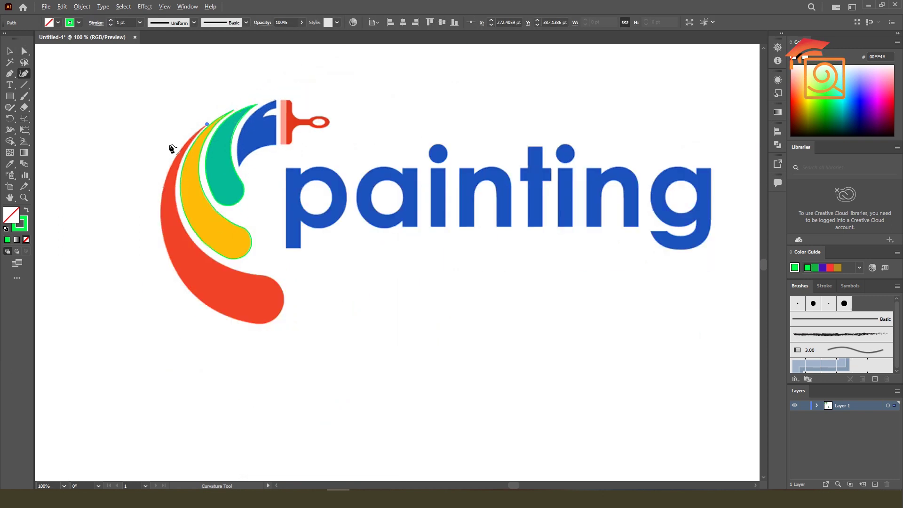
click(266, 276)
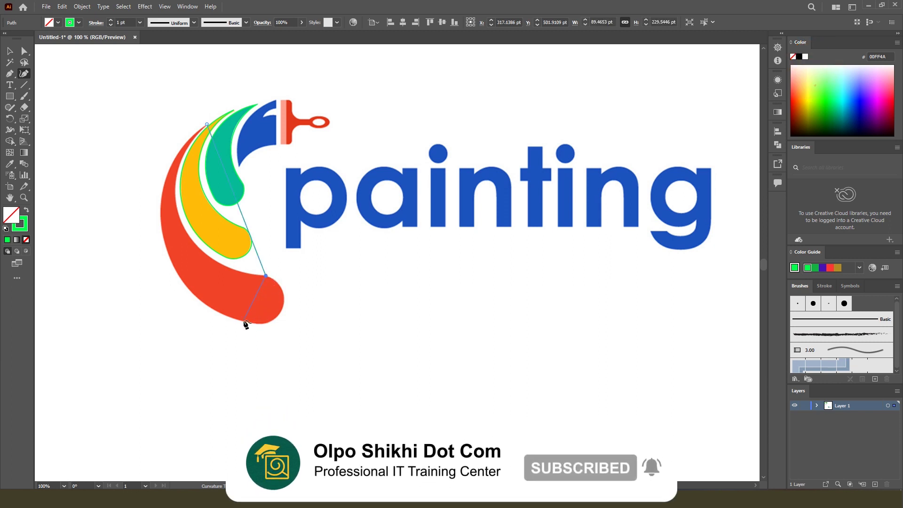
click(249, 322)
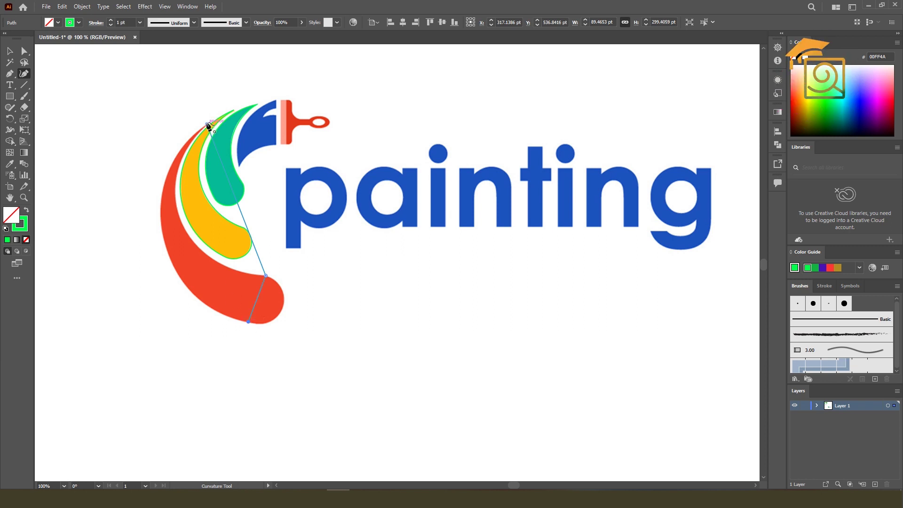
scroll(245, 220, up, 1)
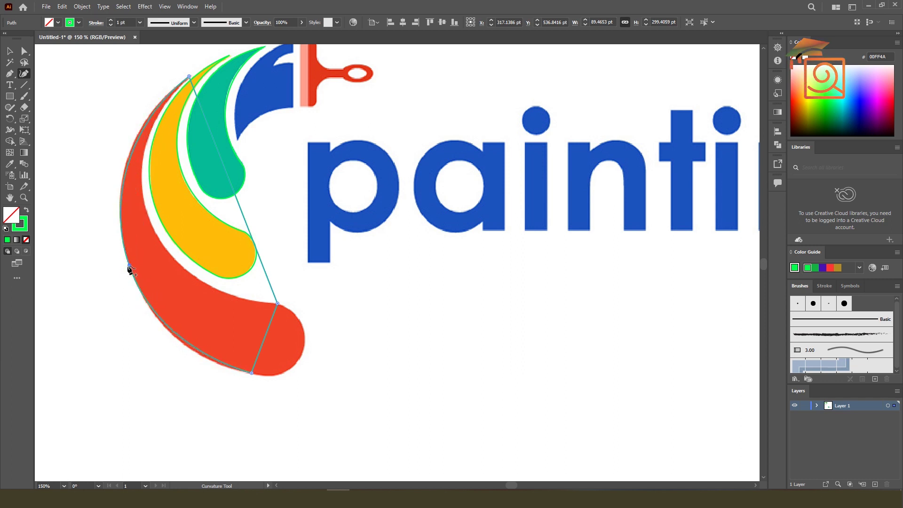
click(123, 245)
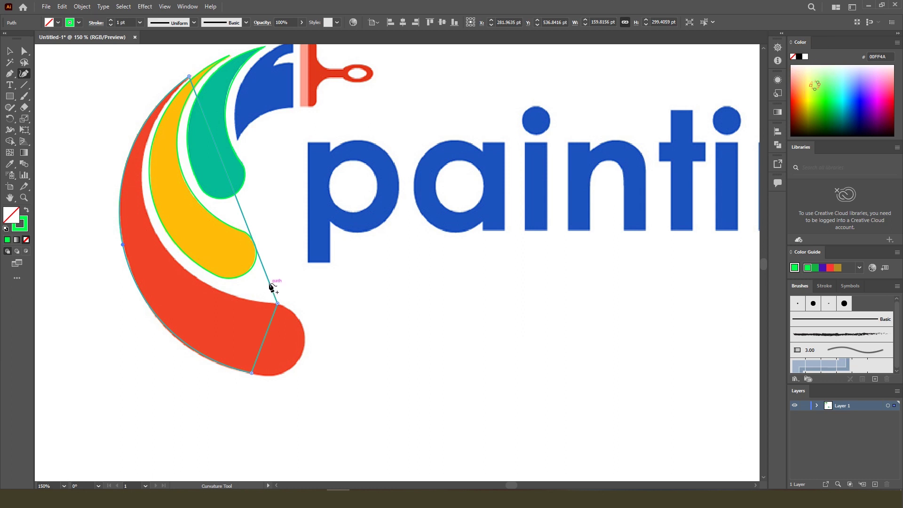
Bend the red path's sides and round its end, then fit the artboard in view
drag(272, 288, 245, 300)
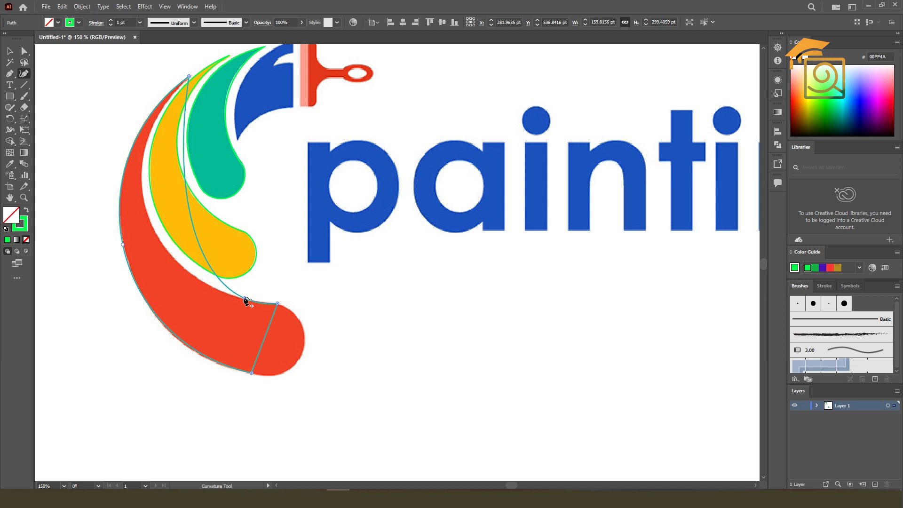
mouse_move(245, 300)
mouse_down()
mouse_move(152, 227)
mouse_move(144, 198)
mouse_up()
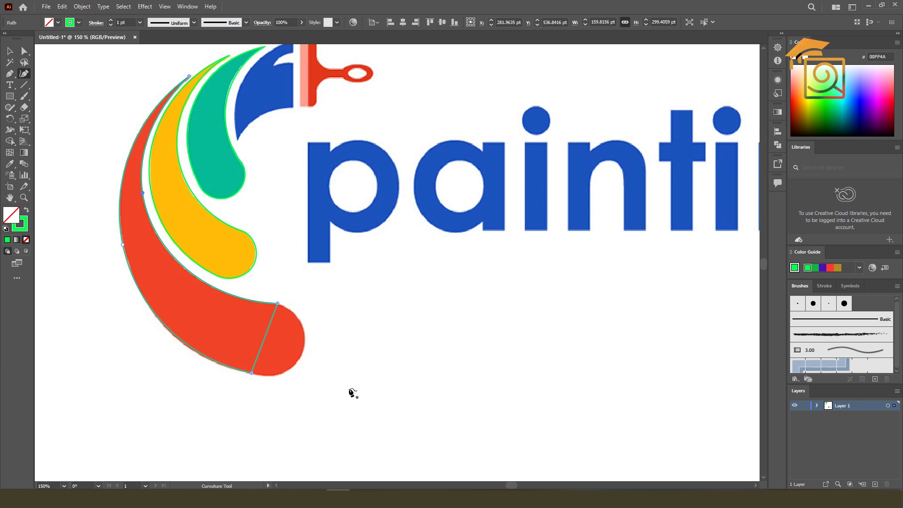
drag(267, 337, 306, 346)
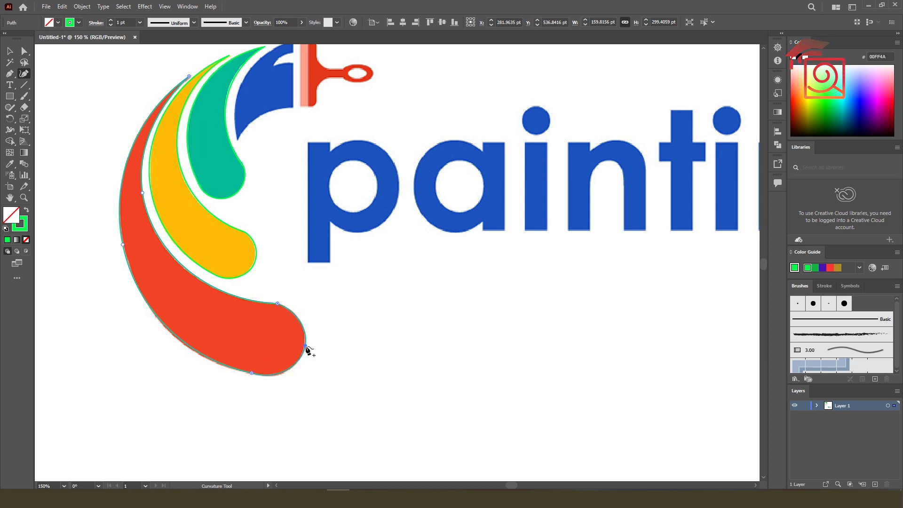
click(10, 51)
click(80, 94)
key(ctrl+0)
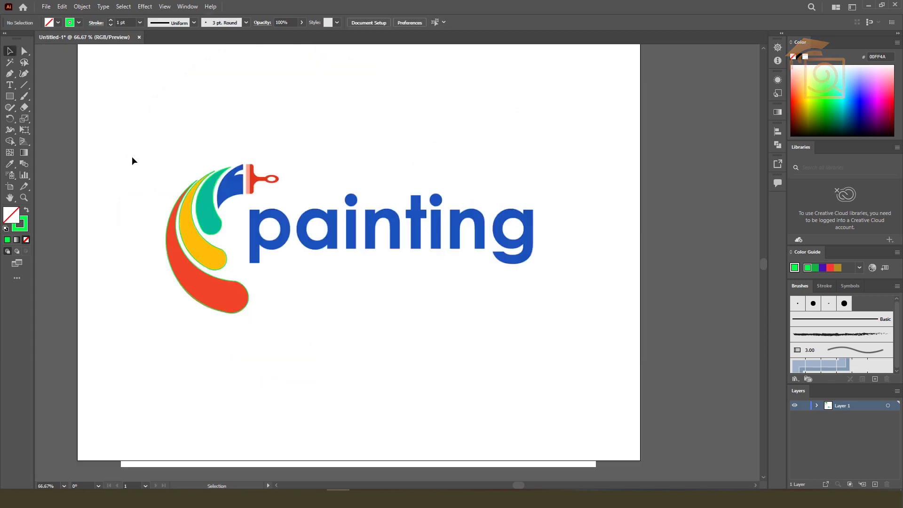
Deselect the traced swoosh paths, zoom toward the blue stroke, and reactivate the Curvature tool
drag(132, 161, 237, 301)
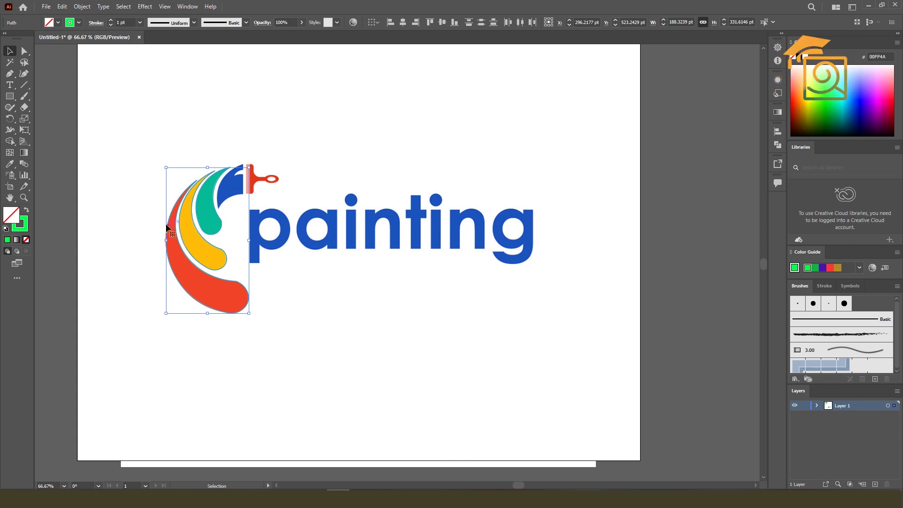
click(143, 193)
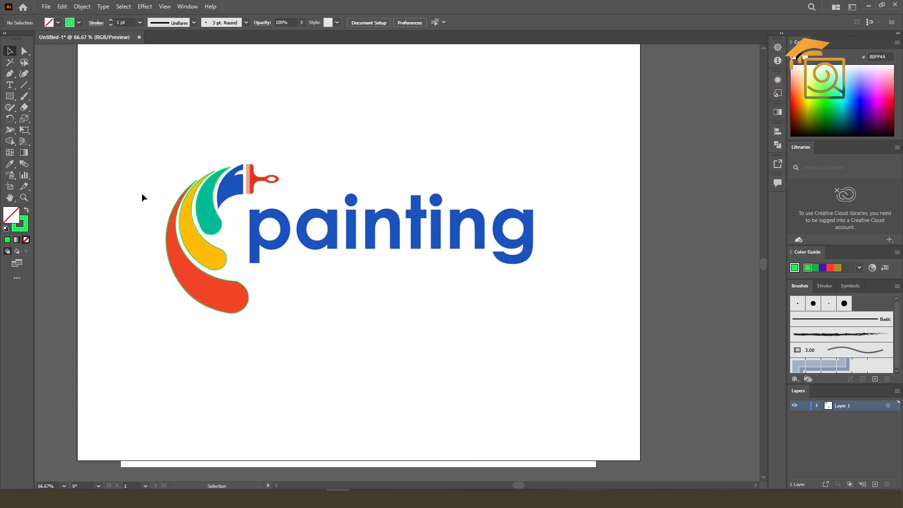
scroll(219, 193, up, 2)
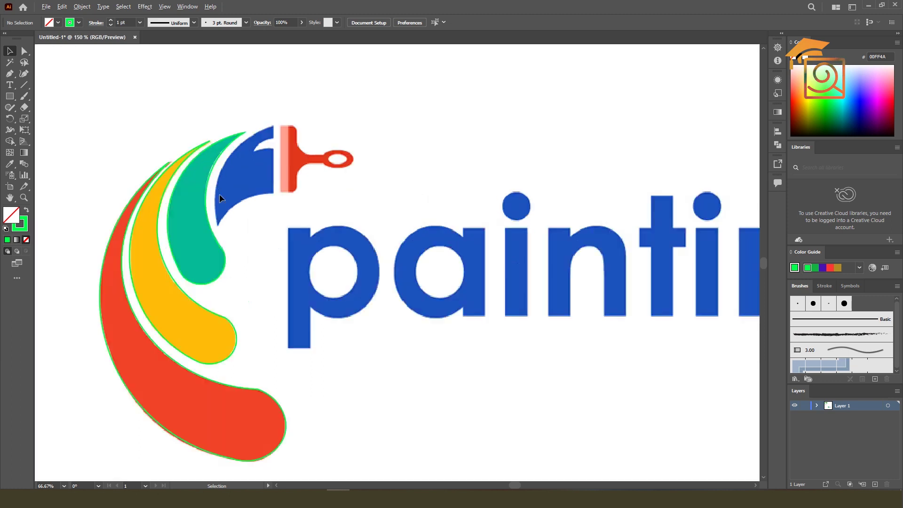
scroll(219, 194, up, 1)
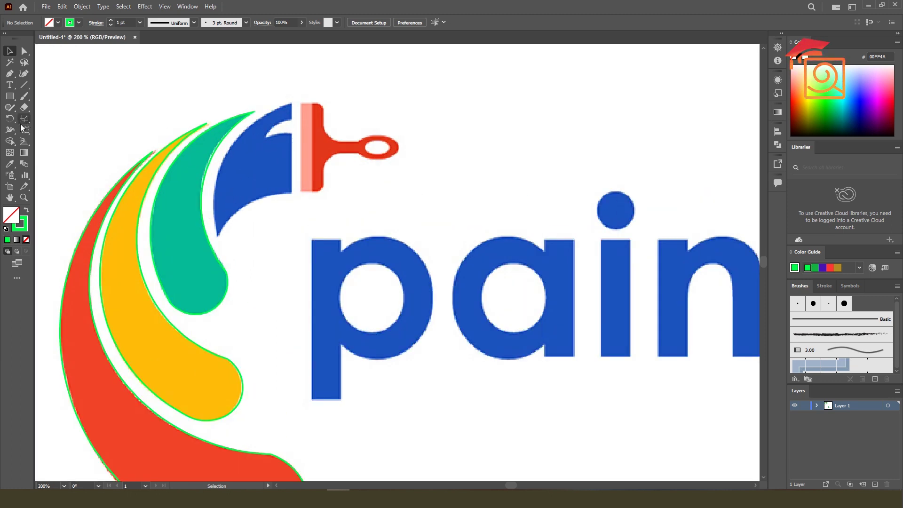
click(23, 74)
Place anchors around the blue stroke's edge, corner, top, notch and top corner
scroll(255, 203, up, 1)
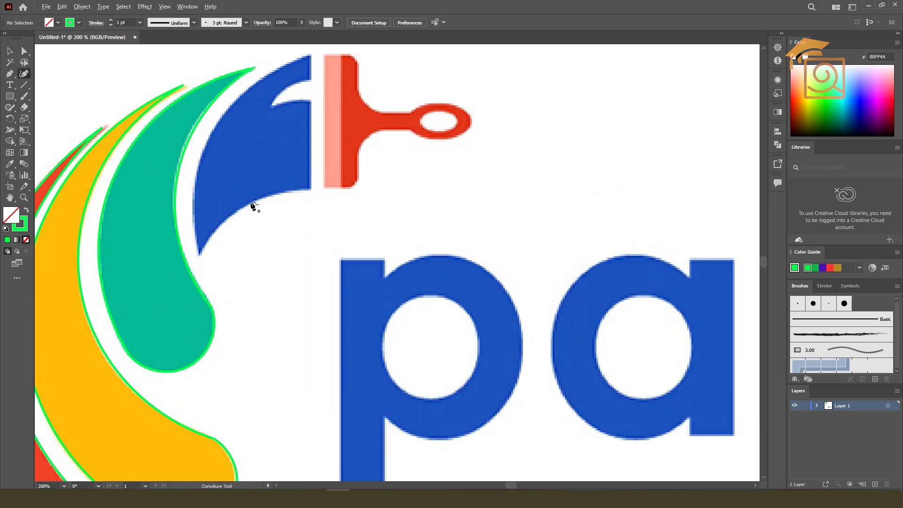
click(200, 254)
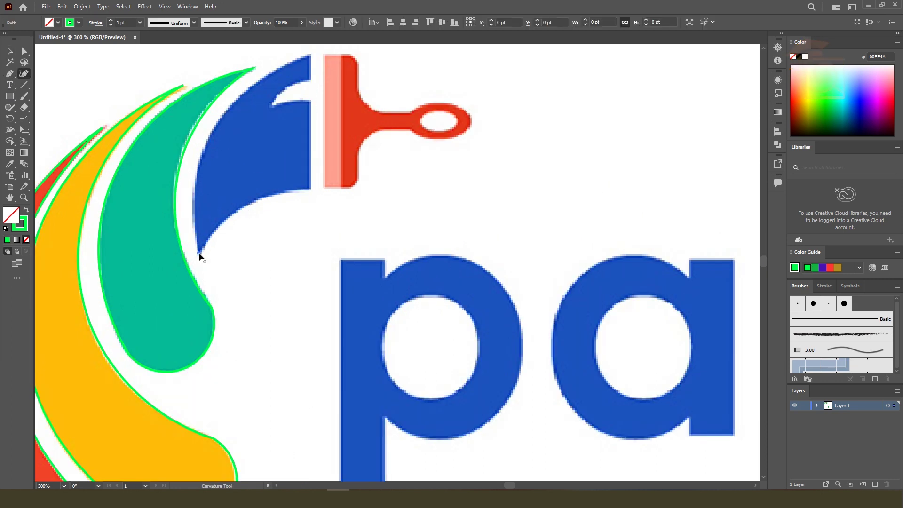
click(309, 189)
click(309, 100)
click(269, 107)
click(311, 77)
click(309, 54)
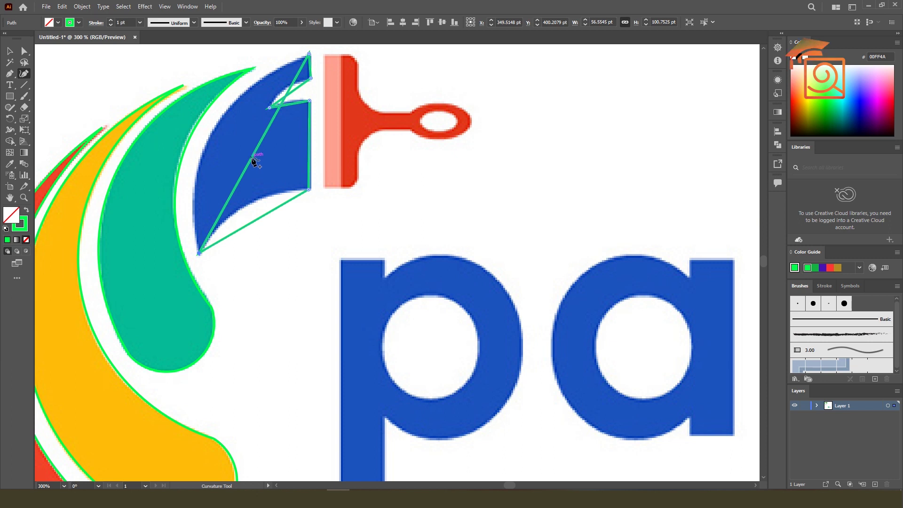
Bend the diagonal, left, bottom and notch edges into curves matching the blue shape
drag(253, 161, 223, 151)
drag(210, 147, 206, 144)
drag(257, 220, 247, 206)
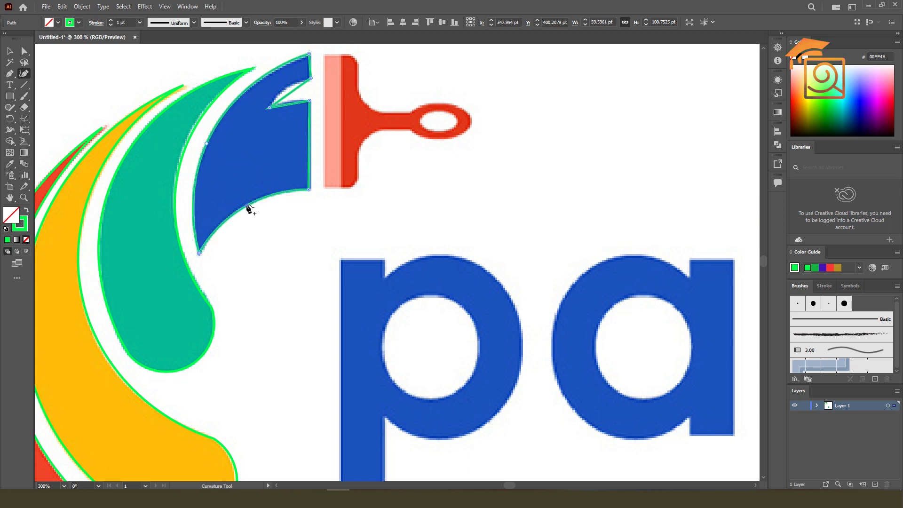
drag(289, 95, 287, 89)
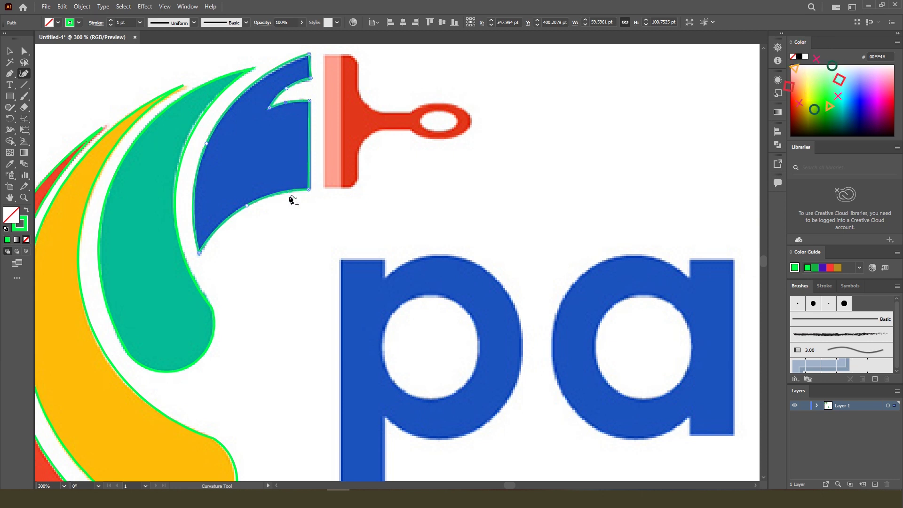
scroll(282, 224, down, 2)
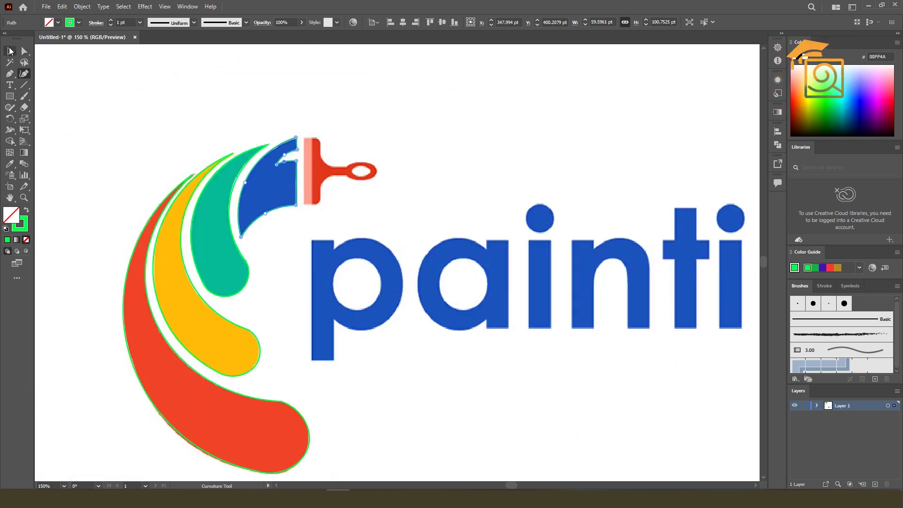
Select all four swoosh paths and swap fill and stroke so they're filled
key(v)
click(468, 139)
scroll(390, 172, down, 2)
scroll(390, 173, up, 2)
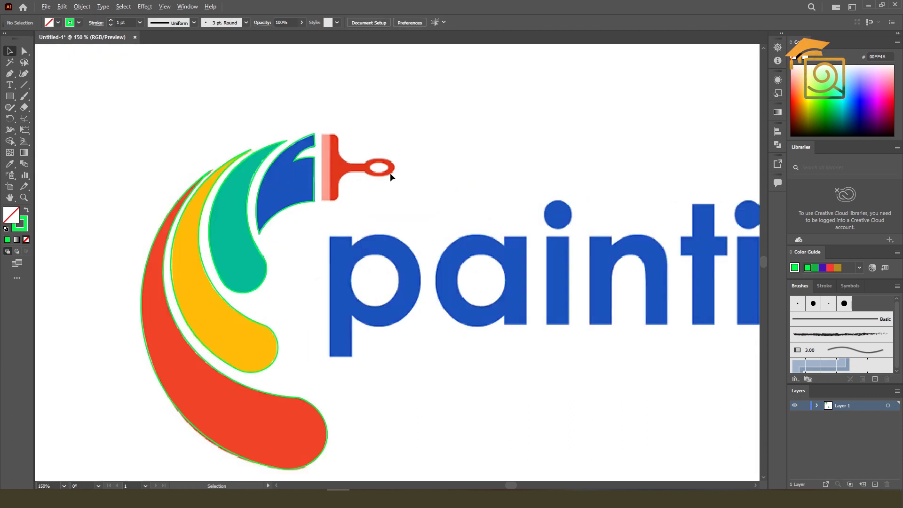
scroll(252, 123, down, 2)
scroll(267, 134, up, 1)
scroll(316, 143, down, 2)
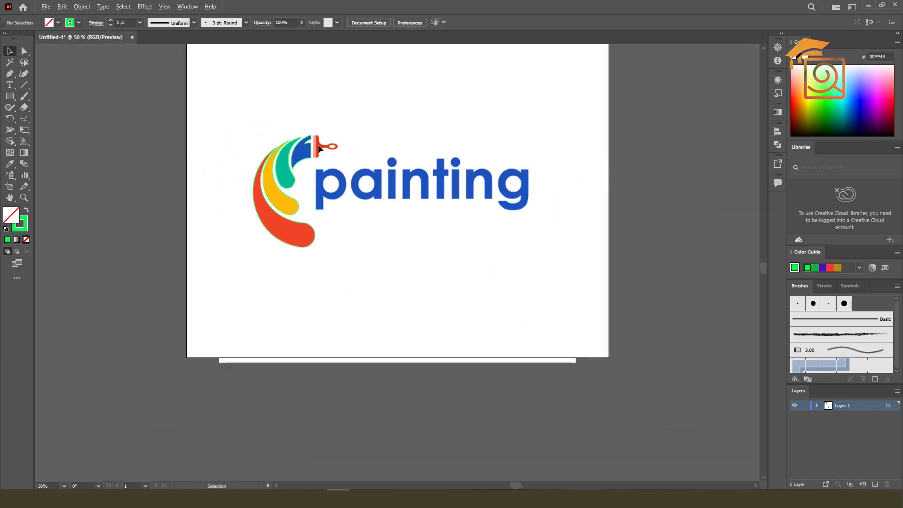
drag(201, 107, 353, 299)
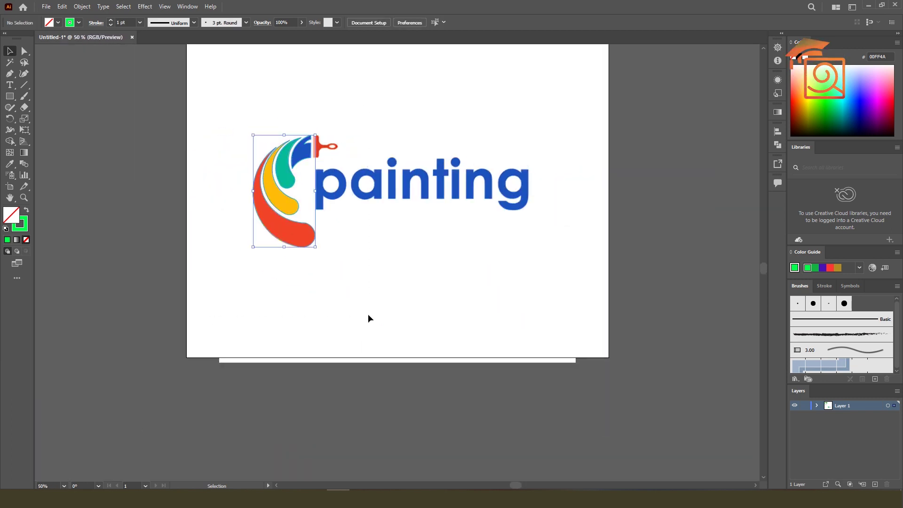
click(27, 210)
click(328, 284)
Fill the middle swoosh dark blue and the outer swoosh maroon
click(287, 184)
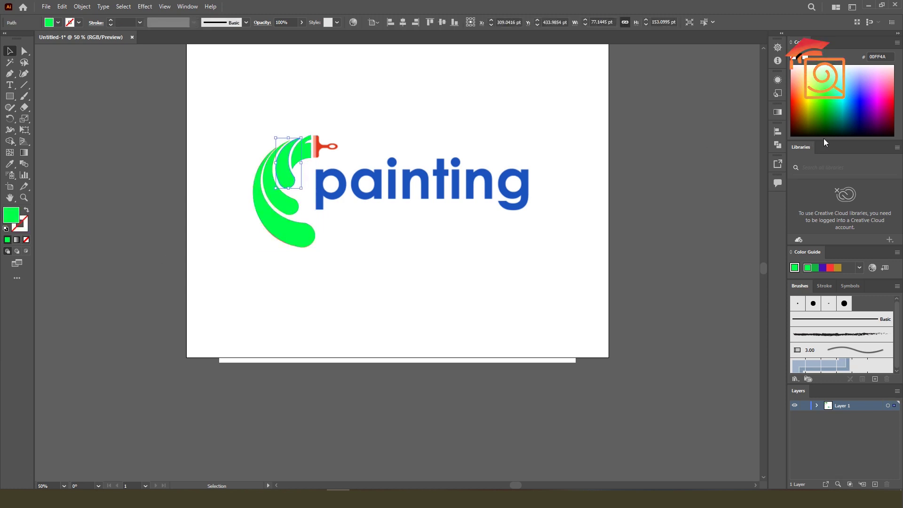
click(861, 117)
click(280, 230)
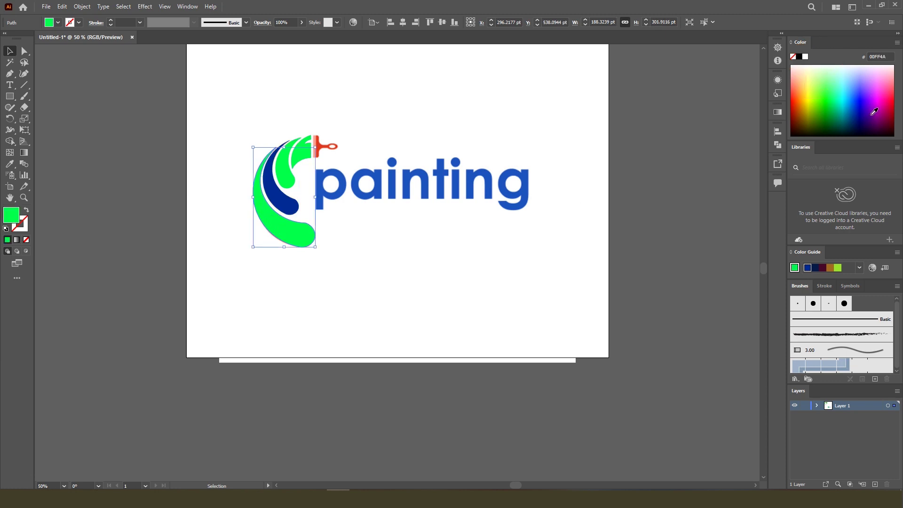
click(888, 116)
click(886, 118)
click(363, 244)
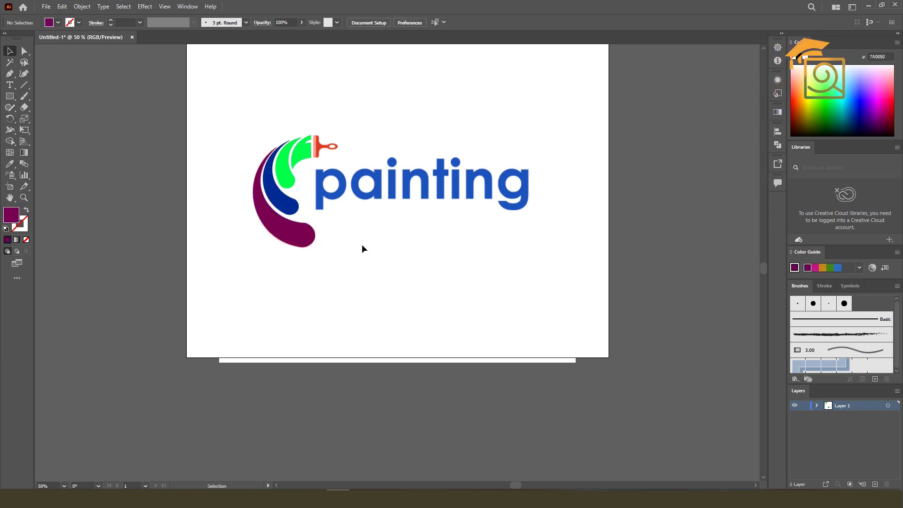
Fill the inner swoosh yellow and the top swoosh by the paintbrush cyan
click(292, 179)
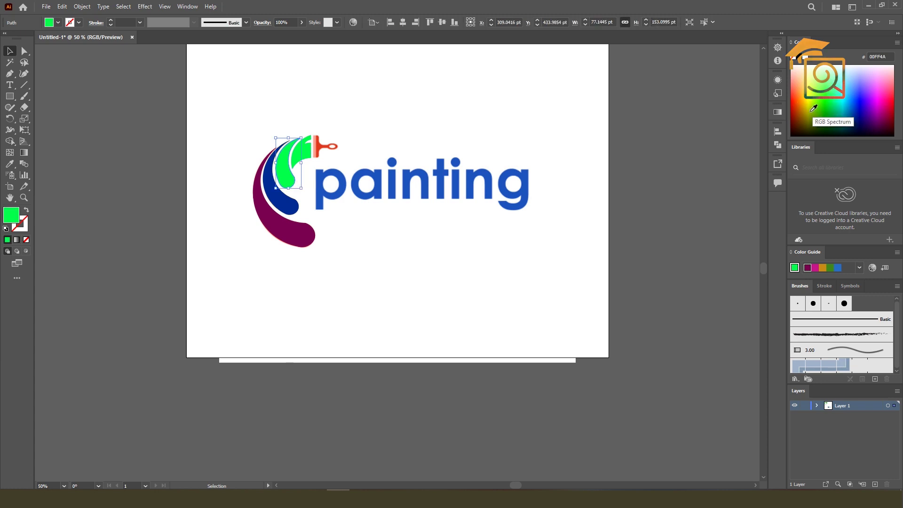
click(811, 110)
click(806, 78)
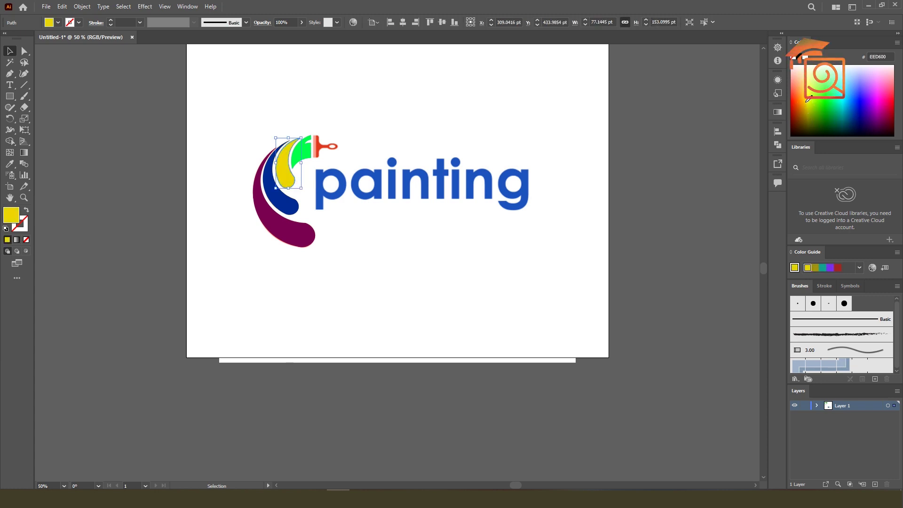
click(314, 130)
click(303, 147)
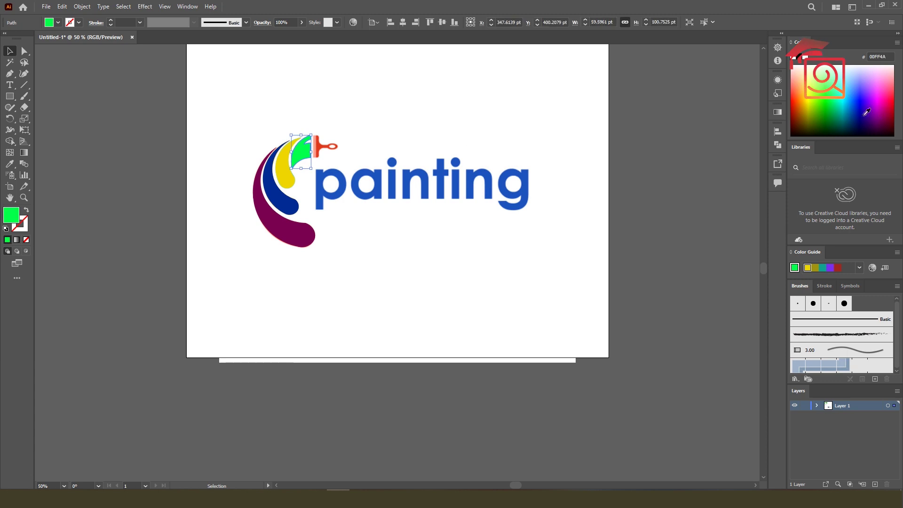
click(847, 99)
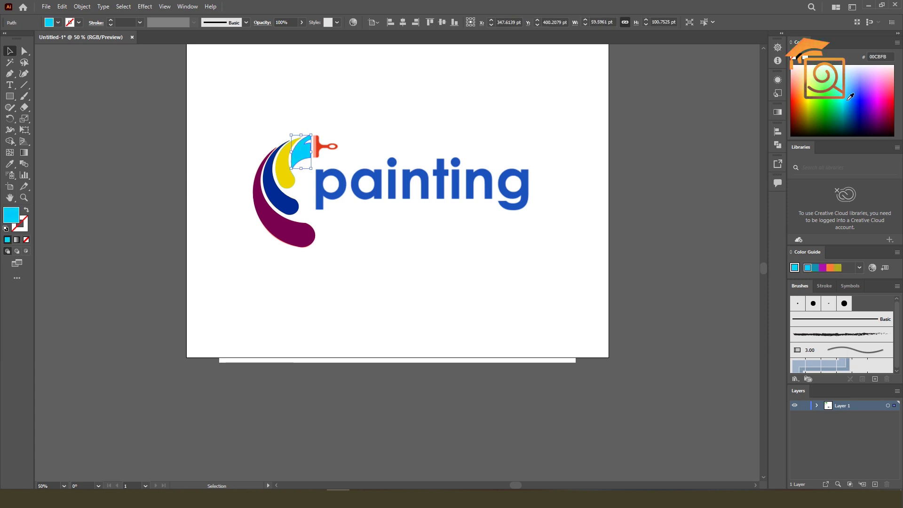
click(382, 113)
drag(237, 113, 306, 248)
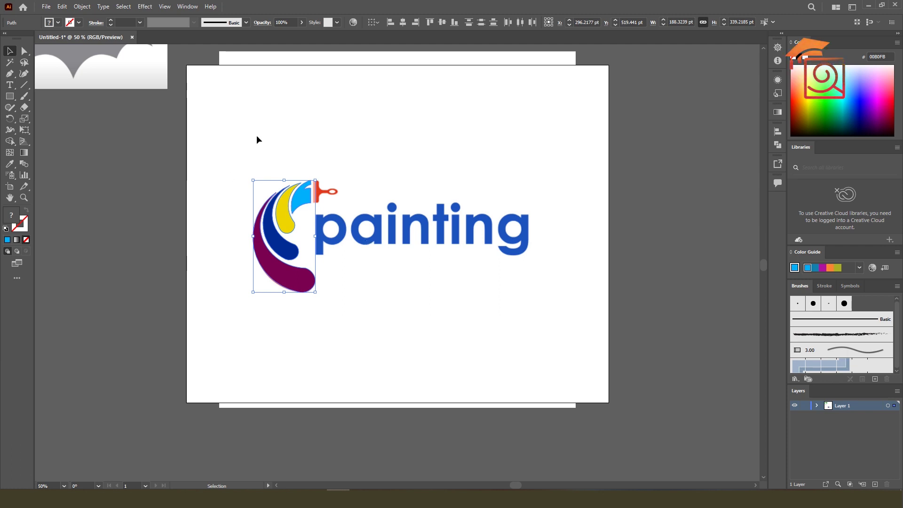
click(374, 260)
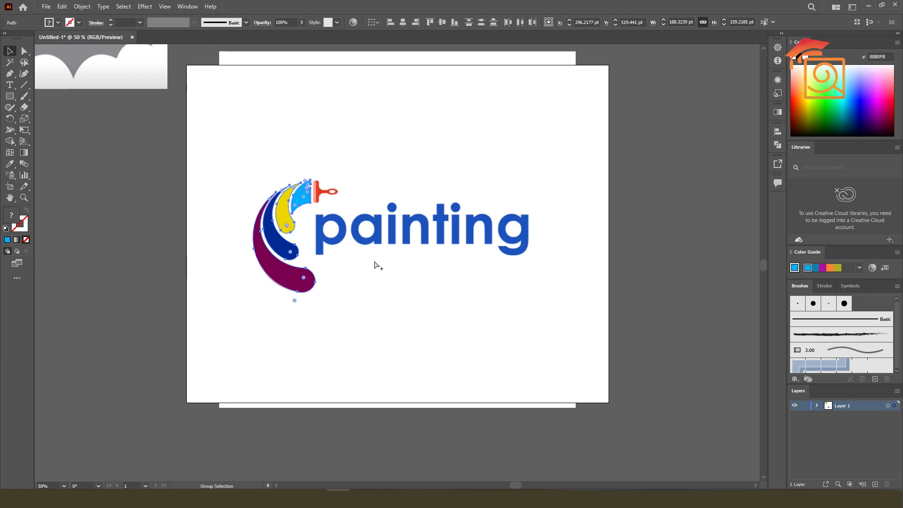
Unlock all, move the painting logo to the upper artboard and the bat image onto the centre artboard
key(ctrl+alt+2)
scroll(416, 264, down, 2)
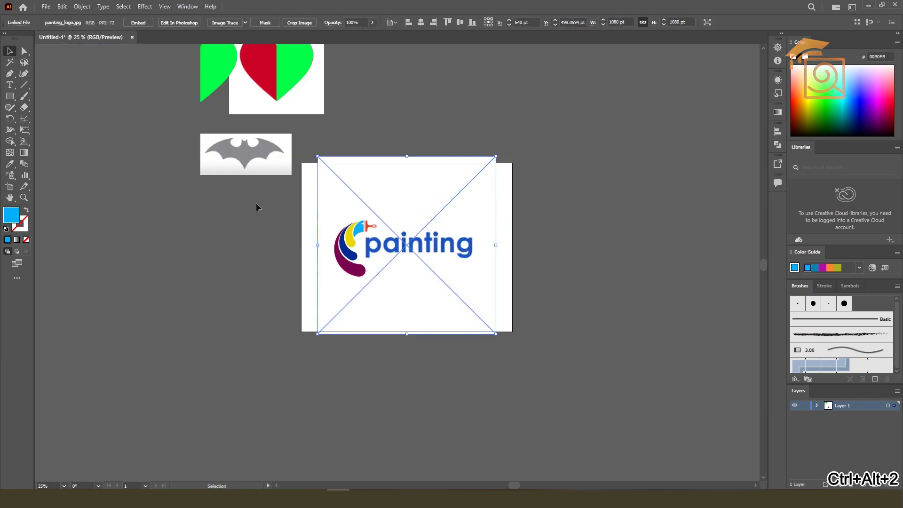
mouse_move(394, 263)
mouse_down()
mouse_move(455, 45)
mouse_move(406, 78)
mouse_up()
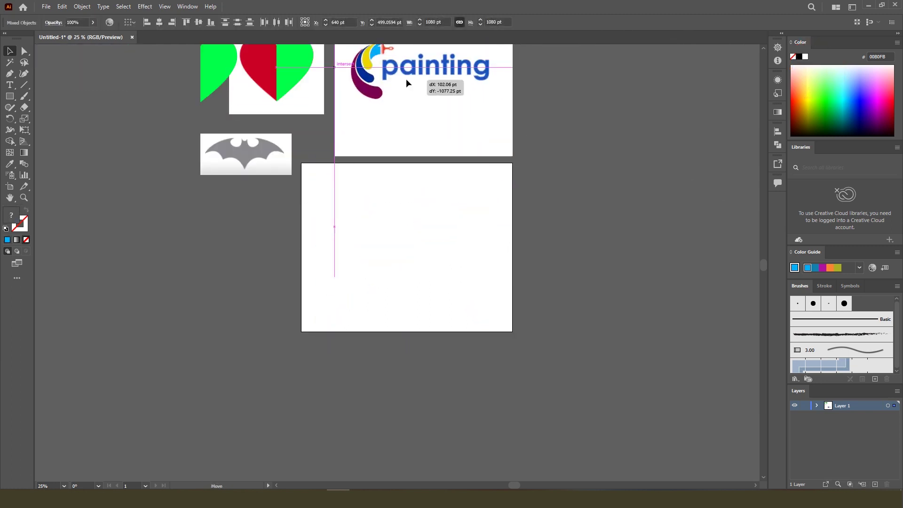
mouse_move(275, 143)
mouse_down()
mouse_move(469, 240)
mouse_move(435, 236)
mouse_move(499, 197)
mouse_up()
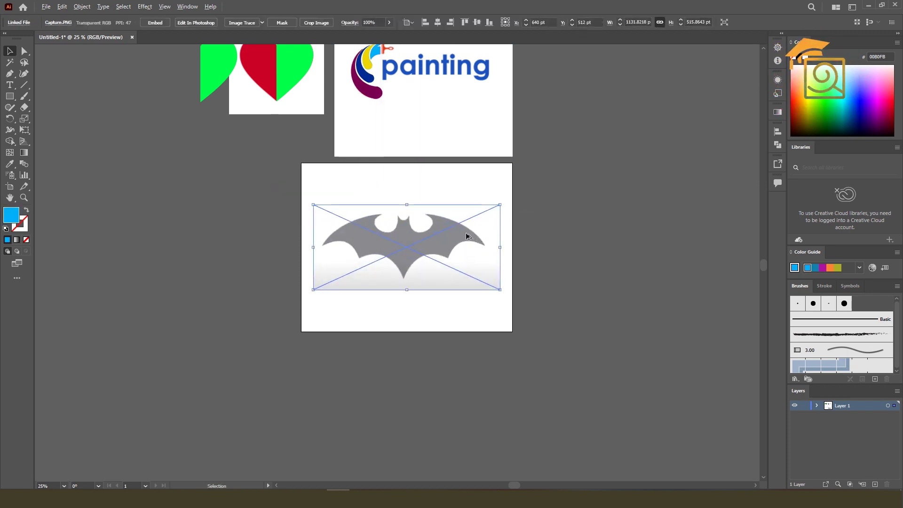
Centre the view on the bat image and lock it with Ctrl+2
scroll(468, 238, up, 3)
key(ctrl+shift+a)
drag(447, 369, 513, 351)
click(443, 217)
key(ctrl+2)
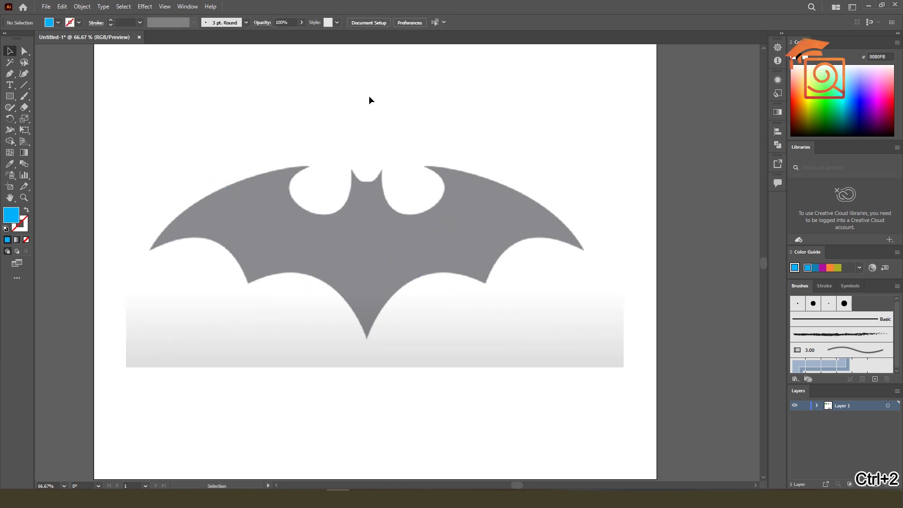
click(23, 73)
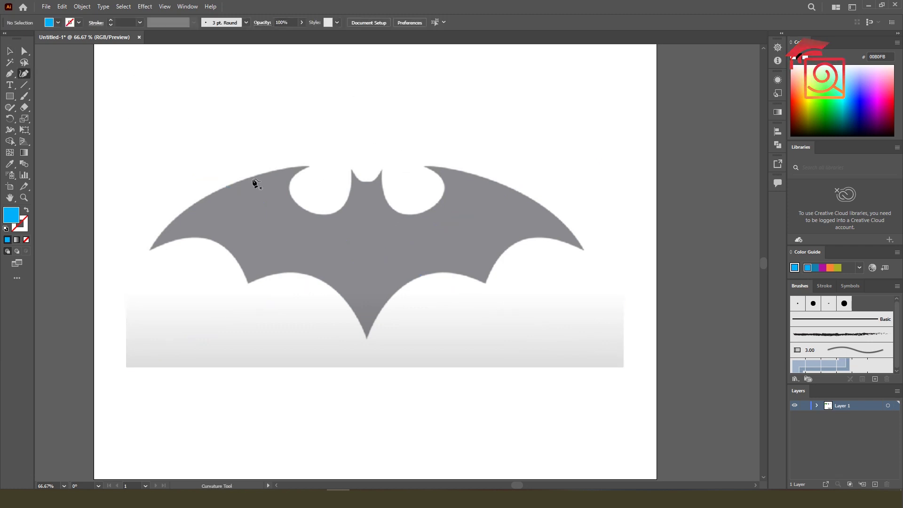
Click anchors at the bat's left wingtip, lower wing, bottom tip, right notch and both ear tips
click(150, 250)
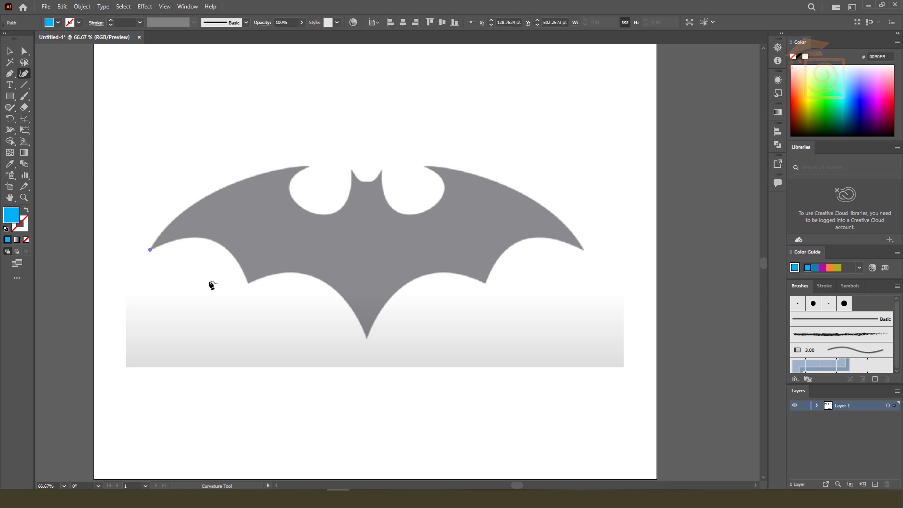
click(248, 282)
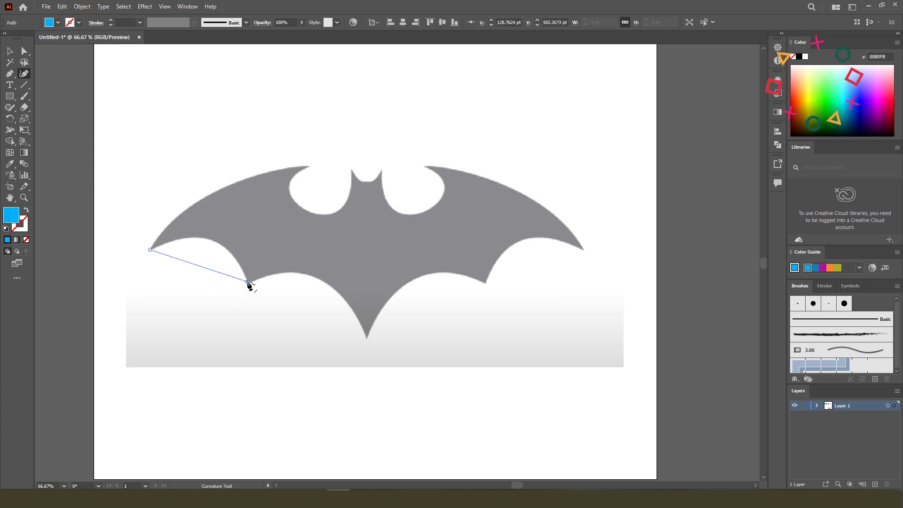
click(366, 338)
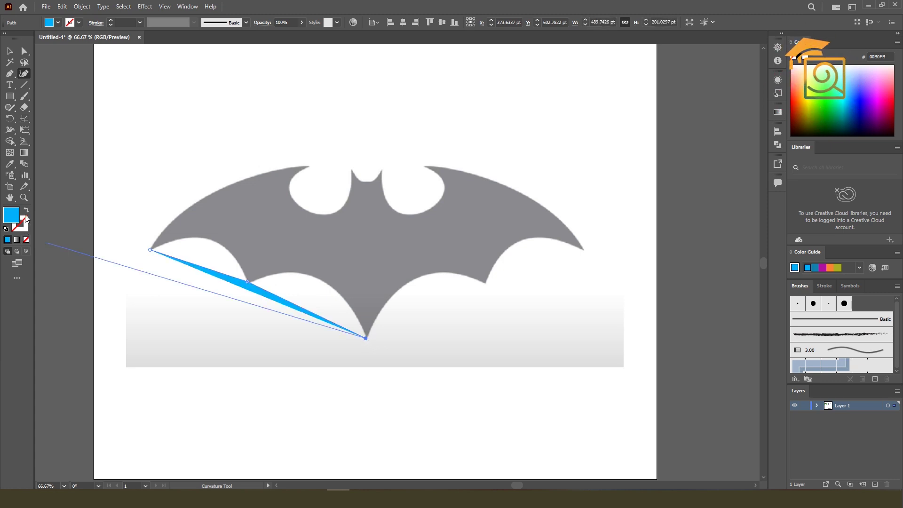
click(26, 209)
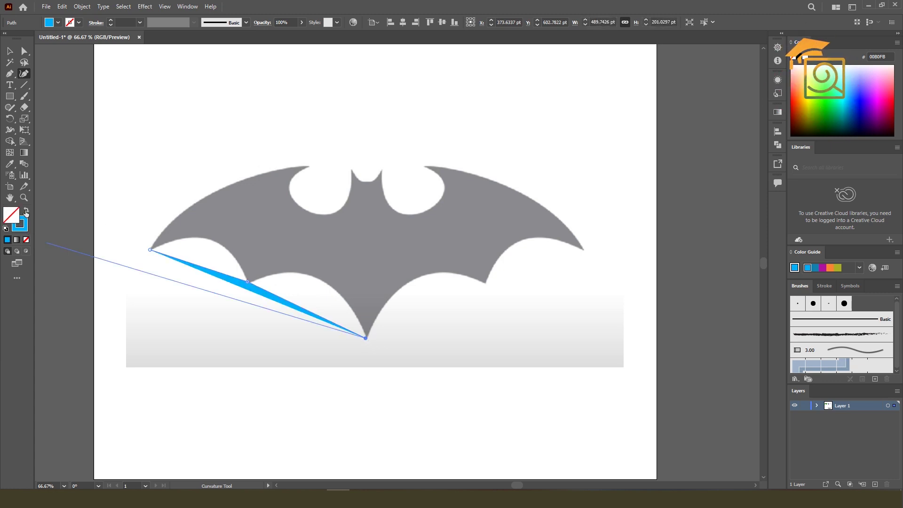
click(486, 284)
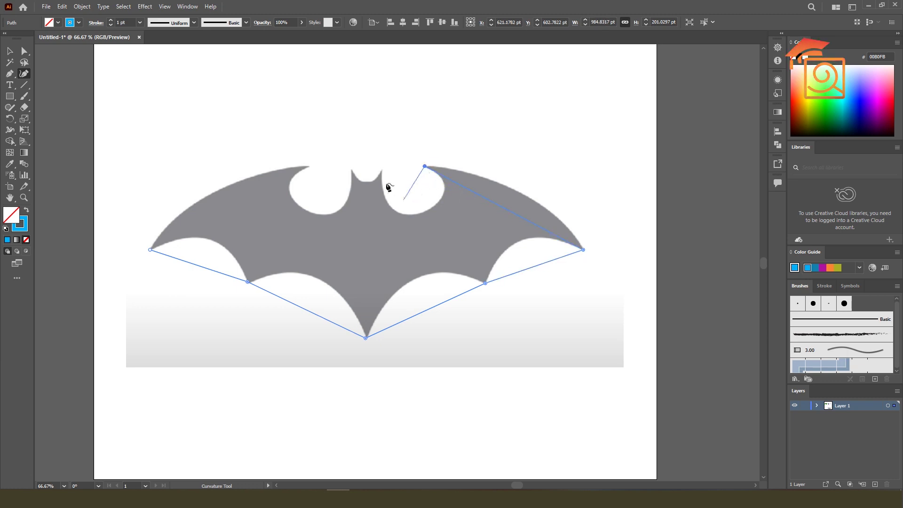
click(350, 169)
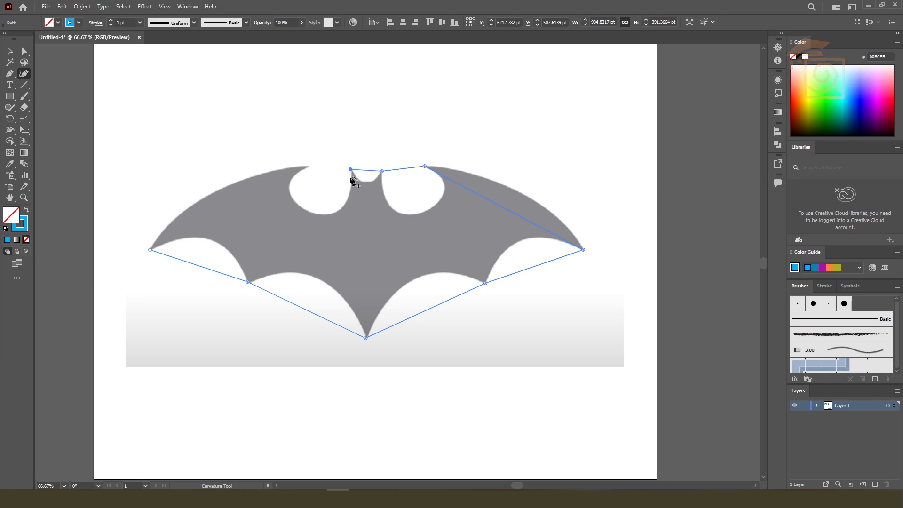
click(308, 167)
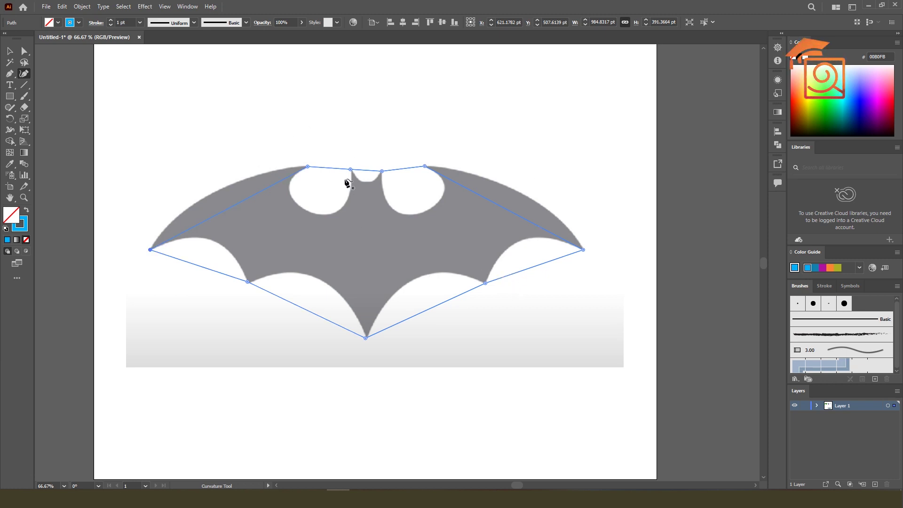
scroll(198, 272, up, 1)
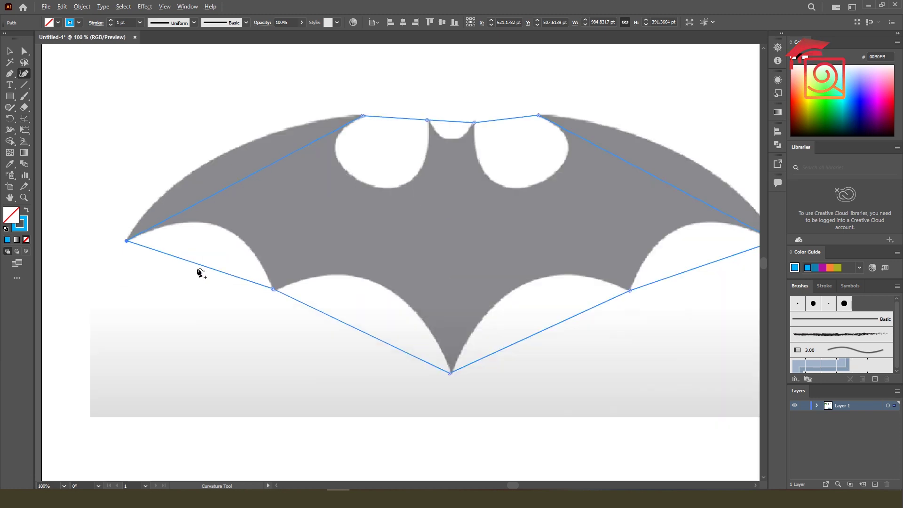
Curve the lower-left wing edges to follow the bat's scallops
drag(199, 266, 219, 230)
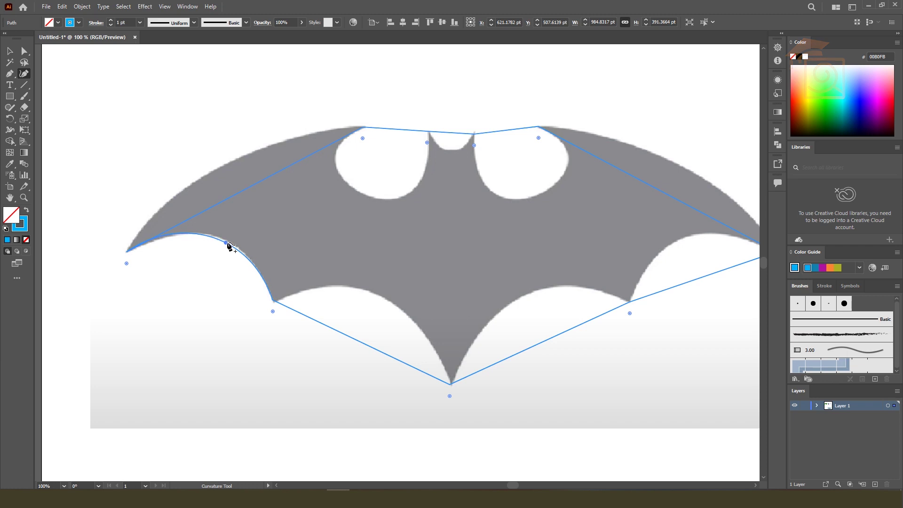
drag(229, 245, 232, 246)
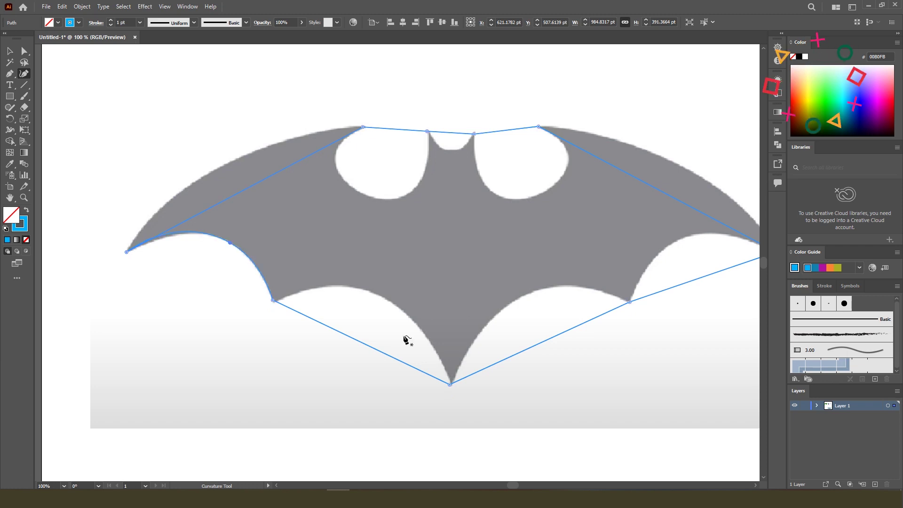
drag(378, 348, 381, 297)
Curve the lower-right wing scallops and the right wing's upper edge
drag(513, 347, 340, 319)
click(349, 271)
drag(348, 272, 356, 267)
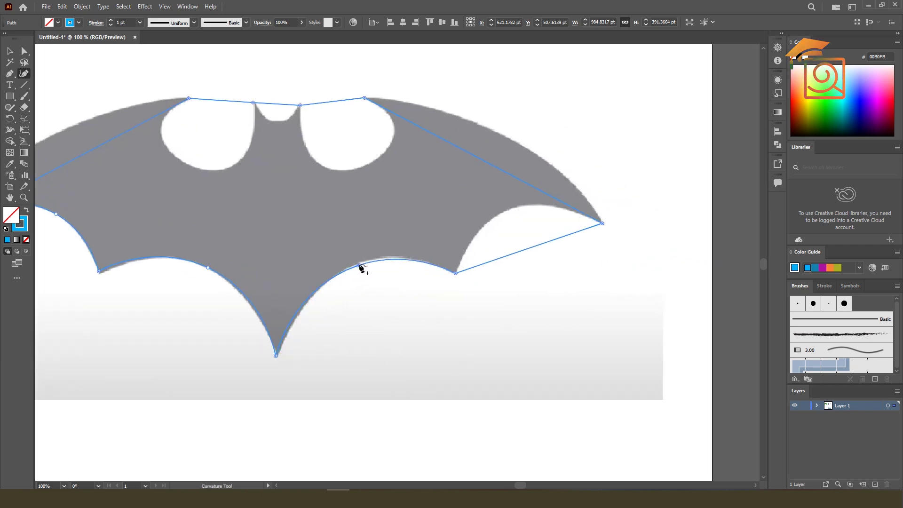
drag(535, 250, 499, 217)
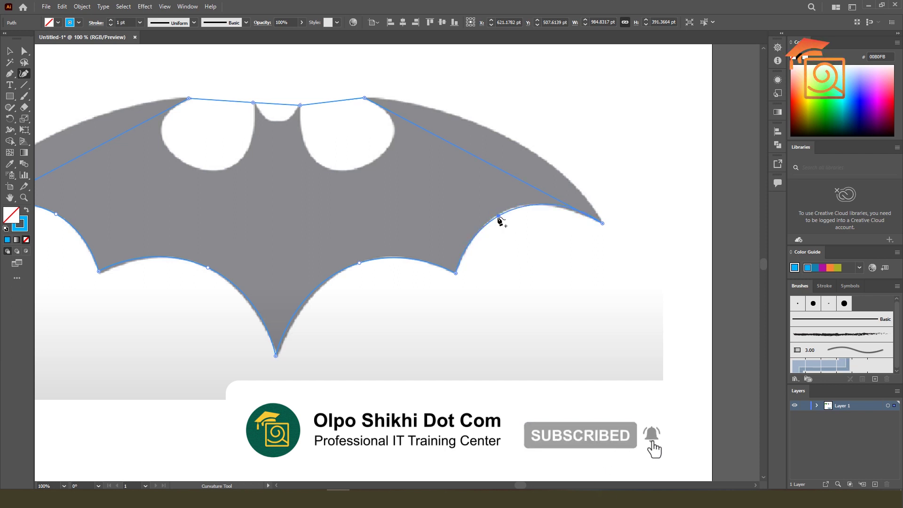
drag(500, 218, 489, 221)
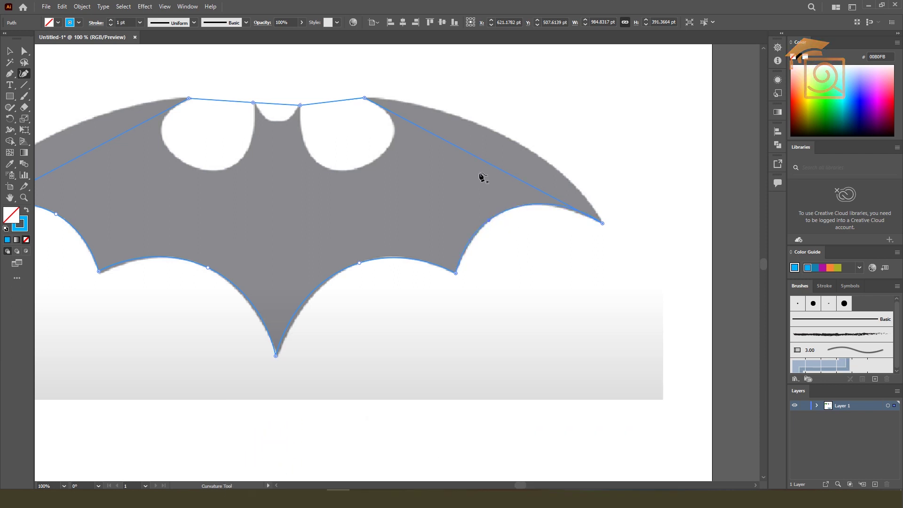
click(518, 141)
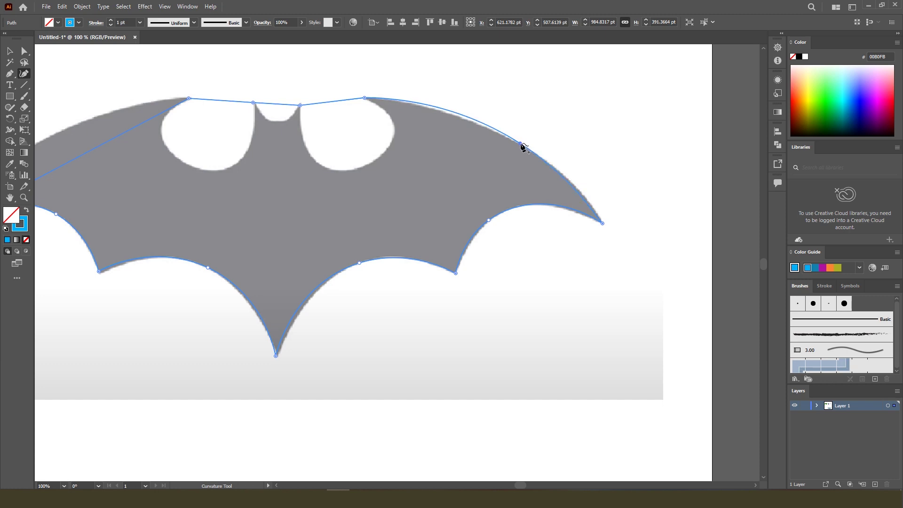
scroll(412, 155, up, 1)
scroll(412, 155, left, 2)
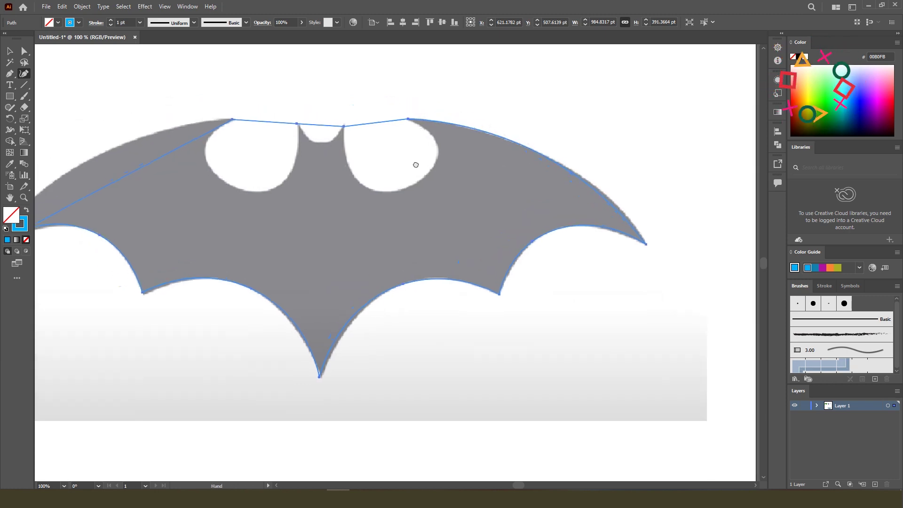
Curve the top edge into the right wing hole and dip the outline between the ears
mouse_move(390, 123)
mouse_down()
mouse_move(413, 150)
mouse_move(439, 151)
mouse_move(437, 164)
mouse_move(368, 191)
mouse_up()
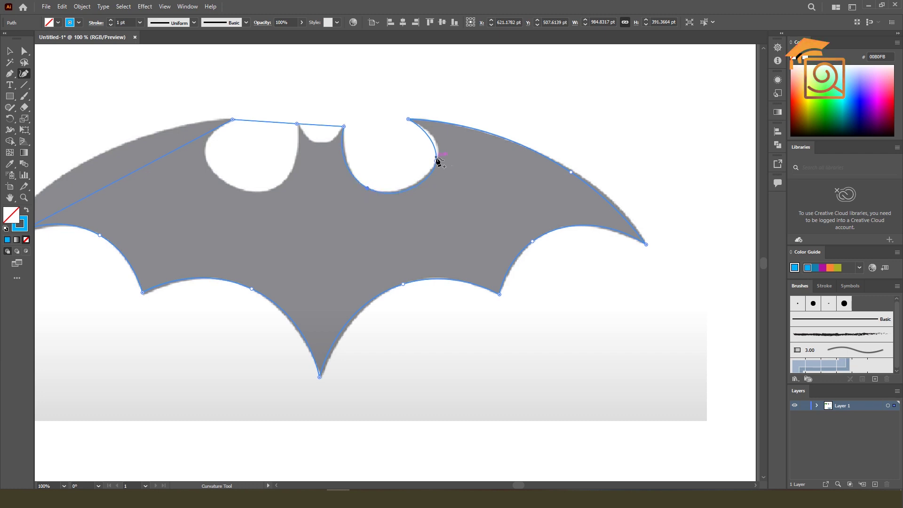
drag(436, 162, 438, 151)
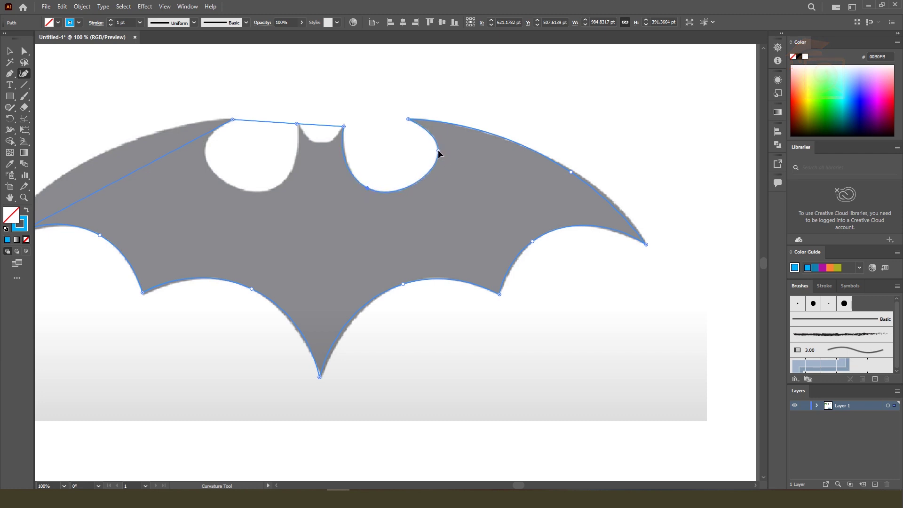
drag(316, 126, 323, 148)
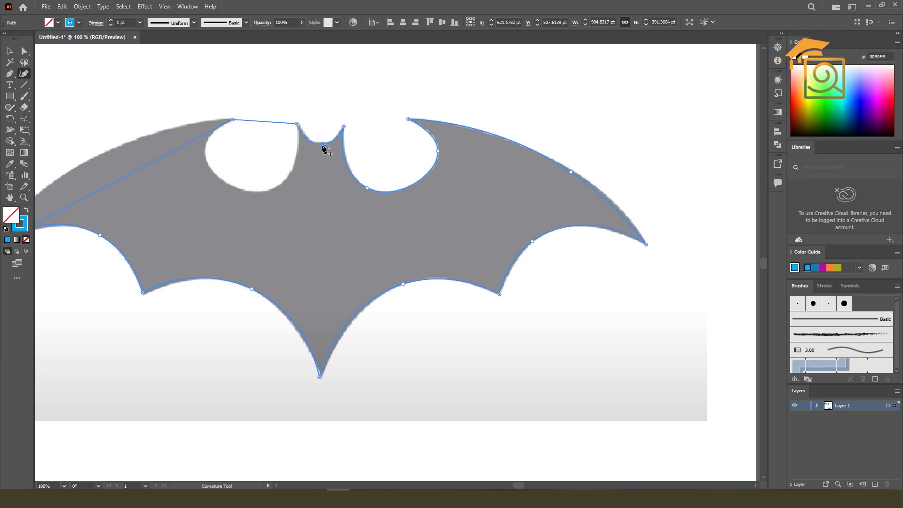
Wrap the top outline down around the left wing hole and deepen its curve
mouse_move(258, 123)
mouse_down()
mouse_move(292, 166)
mouse_move(289, 174)
mouse_up()
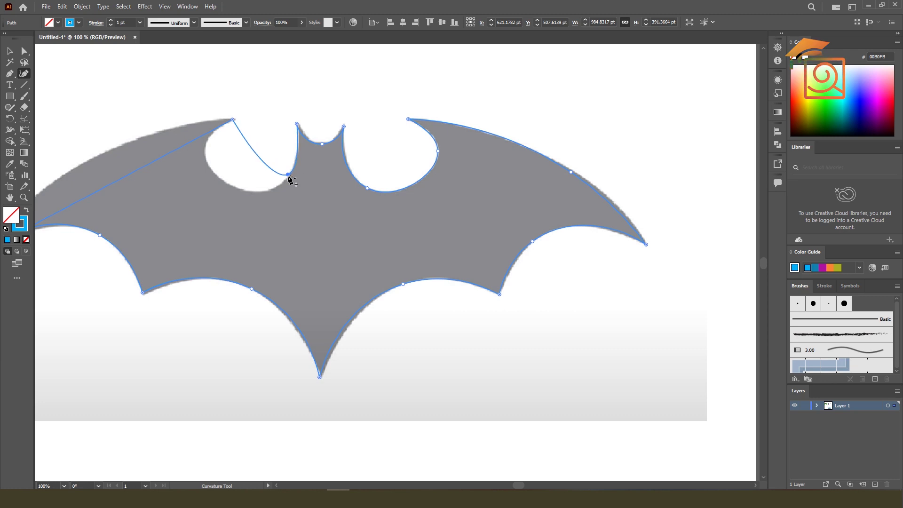
mouse_move(254, 143)
mouse_down()
mouse_move(225, 186)
mouse_move(204, 156)
mouse_up()
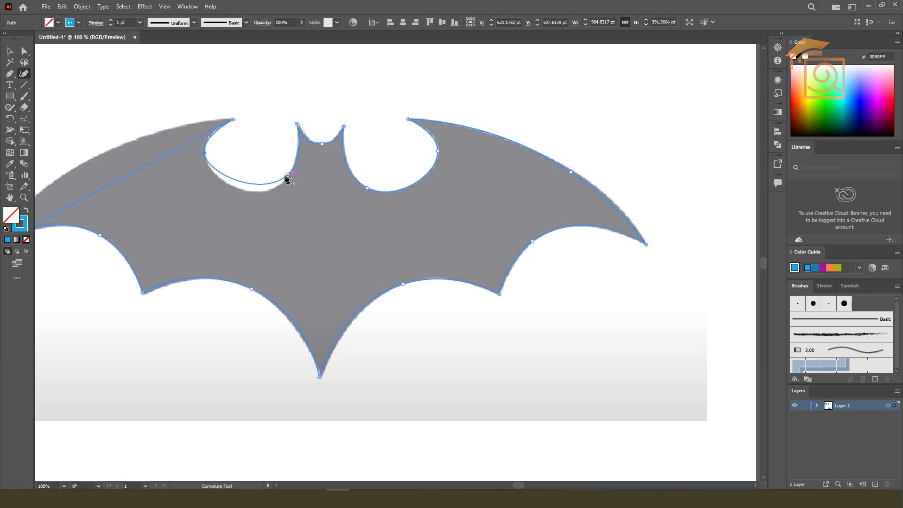
drag(285, 174, 273, 190)
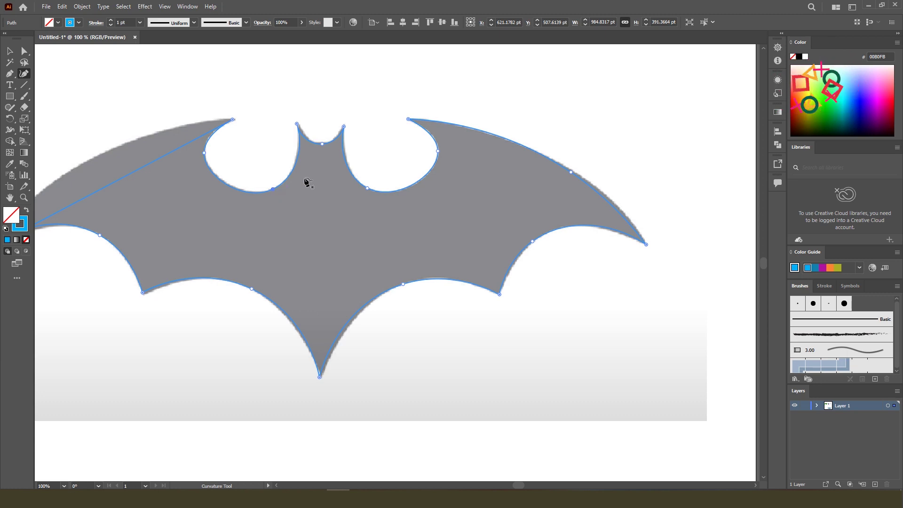
mouse_move(133, 170)
mouse_down()
mouse_move(333, 216)
mouse_move(285, 207)
mouse_move(218, 267)
mouse_up()
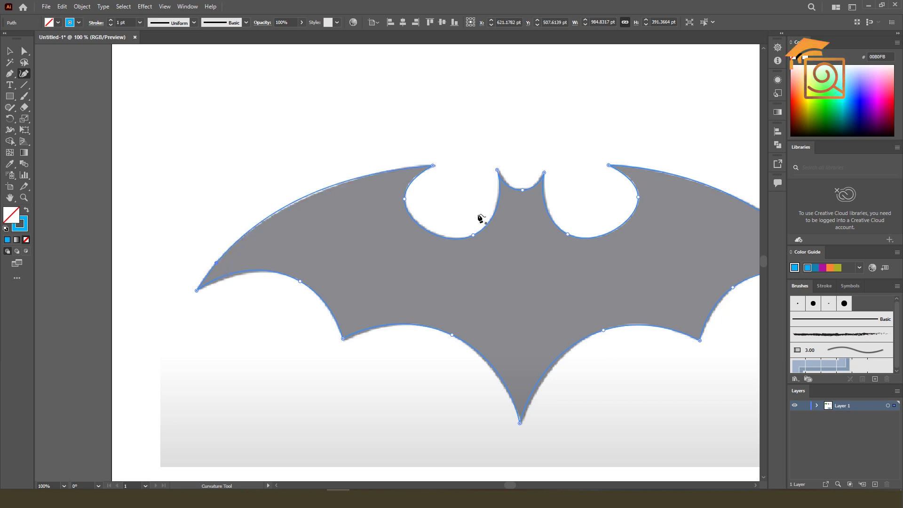
alt+scroll(480, 219, up, 1)
drag(368, 193, 443, 191)
key(ctrl+z)
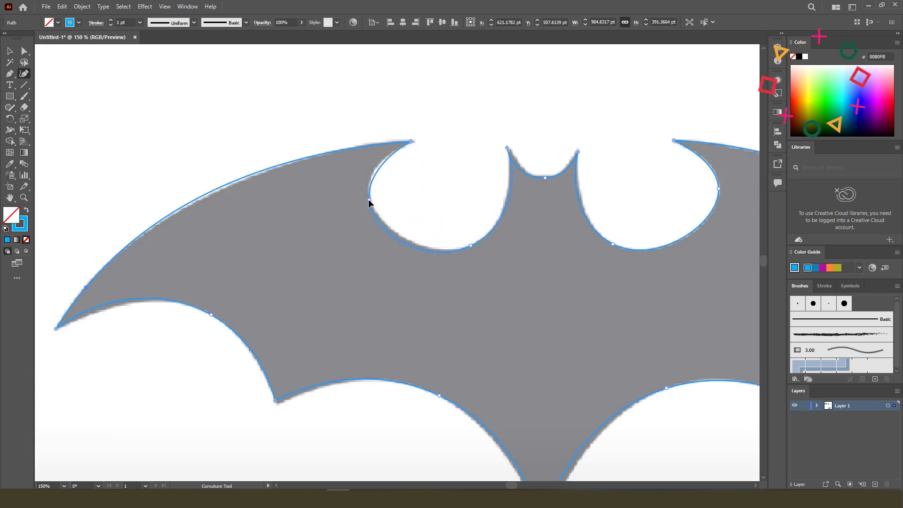
drag(544, 178, 540, 172)
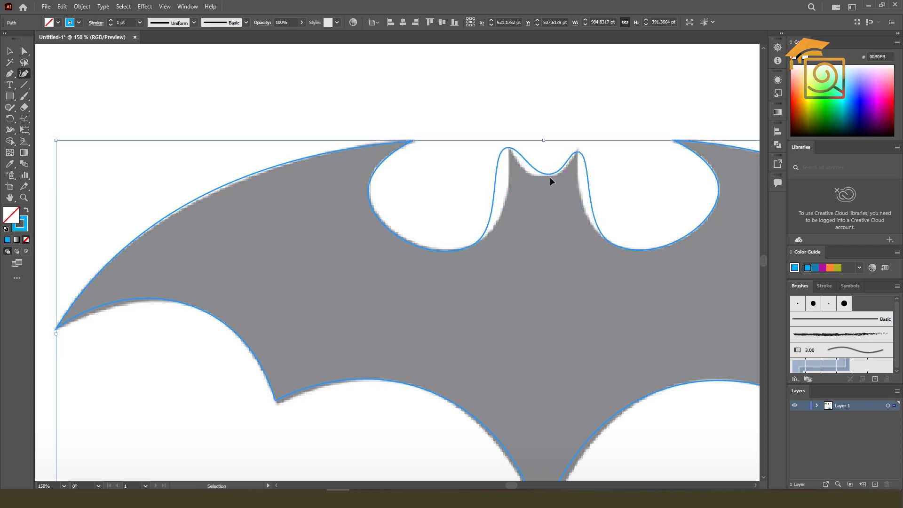
key(ctrl+z)
scroll(442, 191, down, 4)
click(15, 52)
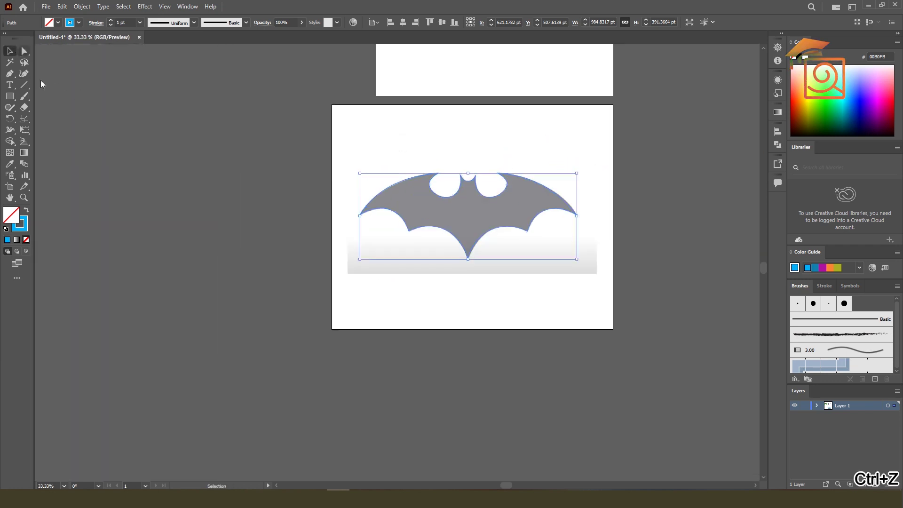
click(24, 73)
scroll(475, 197, up, 2)
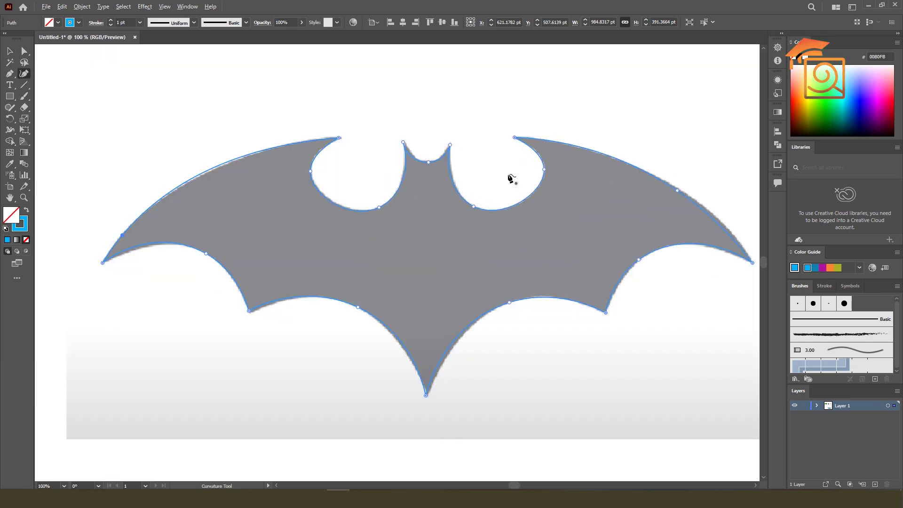
scroll(504, 190, down, 2)
scroll(505, 189, up, 1)
key(v)
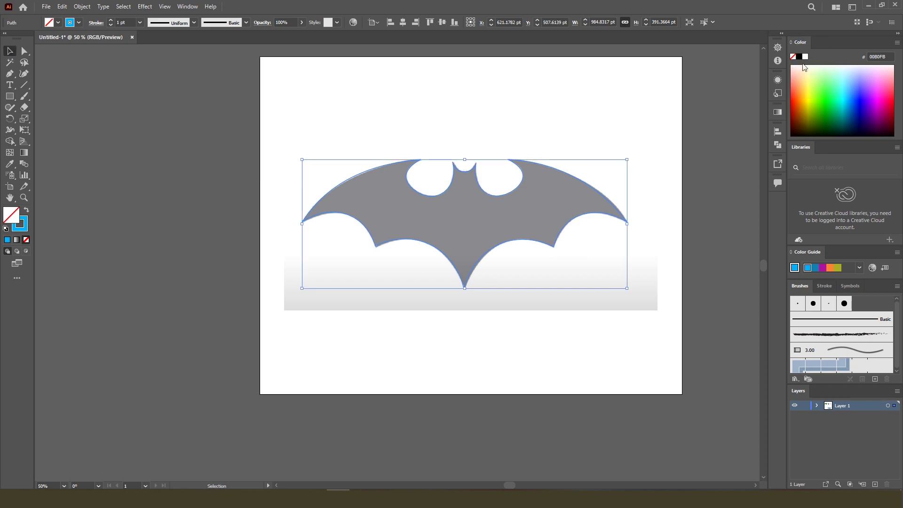
Give the bat path a black swatch fill, then drag it up above the grey reference and deselect
click(798, 57)
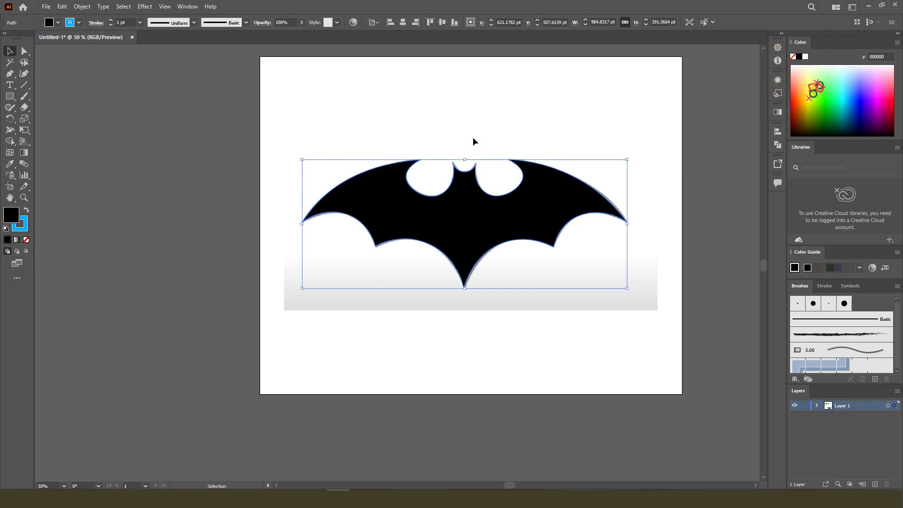
click(455, 292)
scroll(456, 292, down, 1)
drag(478, 244, 480, 229)
click(628, 214)
scroll(628, 214, up, 2)
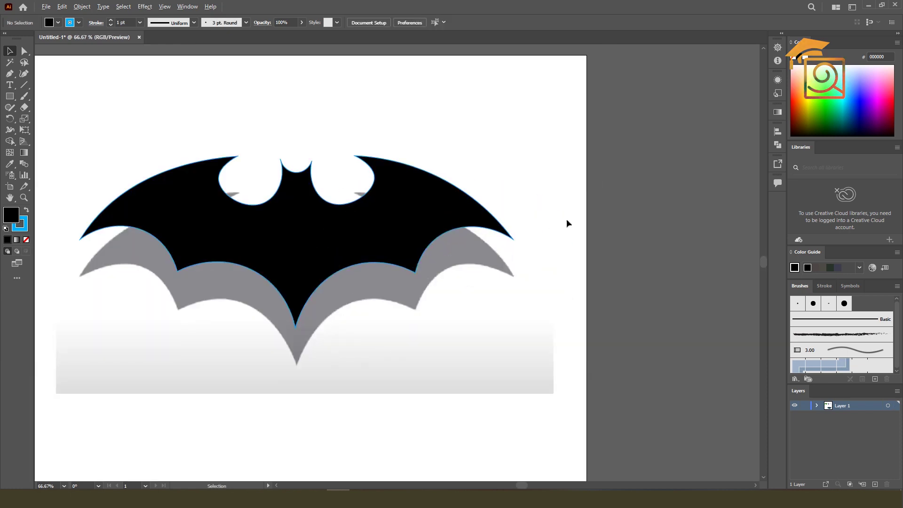
scroll(569, 226, down, 1)
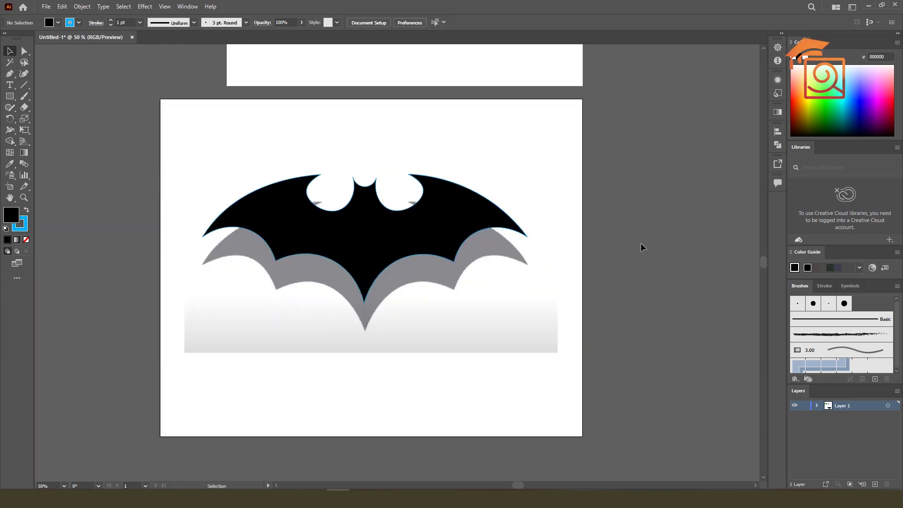